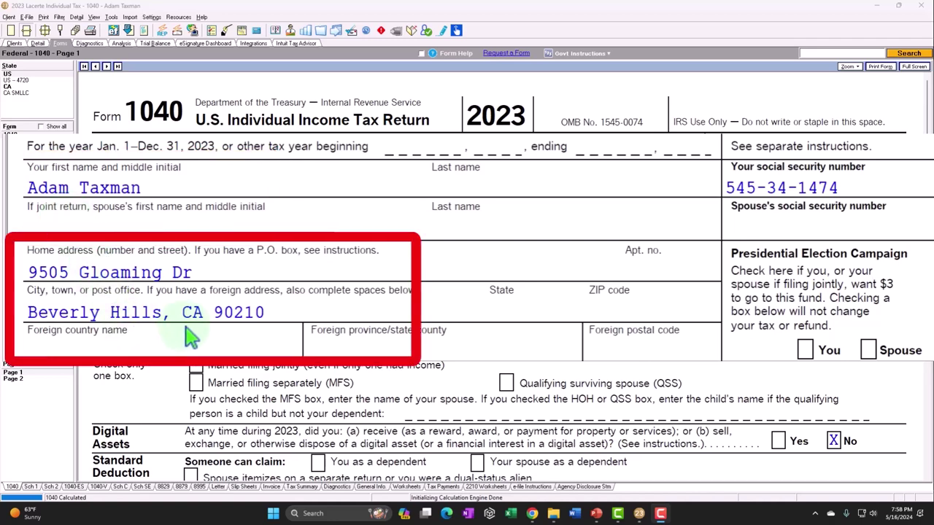
Review the income and deduction lines on page 1 of Form 1040, down to taxable income
{"action": "scroll", "coordinate": [236, 315], "scroll_direction": "down", "scroll_amount": 5}
{"action": "scroll", "coordinate": [235, 315], "scroll_direction": "down", "scroll_amount": 6}
{"action": "scroll", "coordinate": [236, 310], "scroll_direction": "down", "scroll_amount": 3}
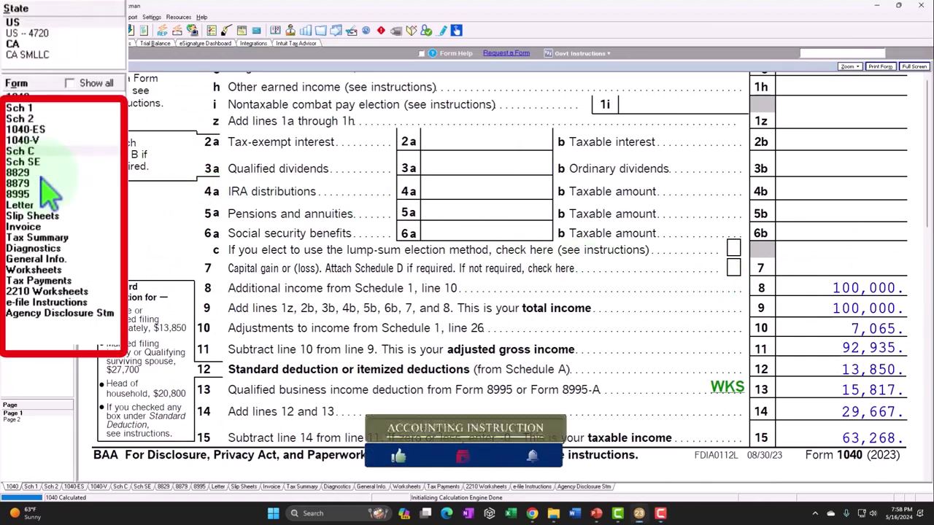
Examine Schedule C from gross receipts through the Part II expenses to net profit on line 31
{"action": "left_click", "coordinate": [21, 151]}
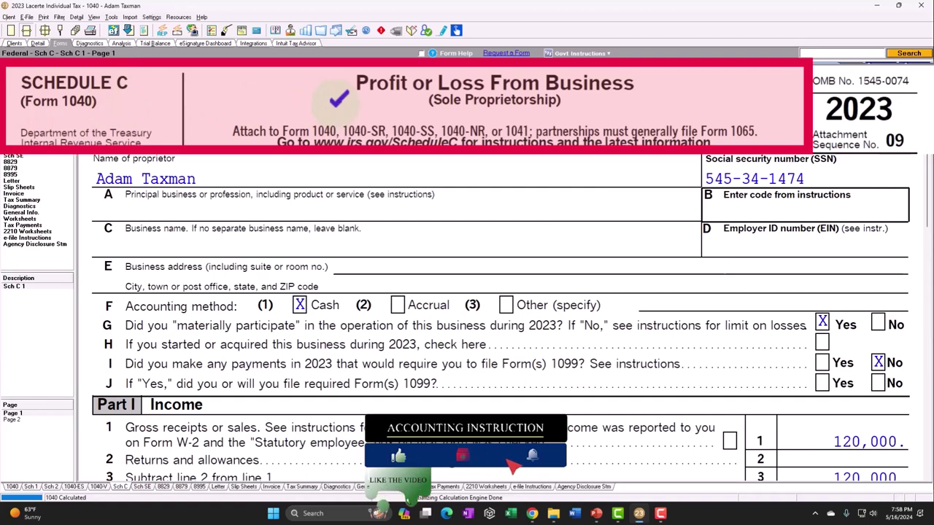
{"action": "scroll", "coordinate": [593, 244], "scroll_direction": "down", "scroll_amount": 4}
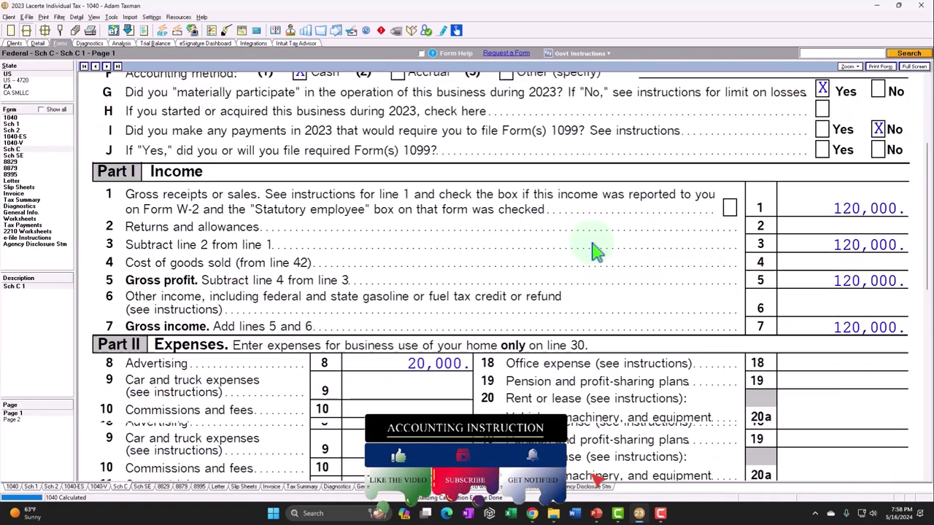
{"action": "scroll", "coordinate": [594, 251], "scroll_direction": "down", "scroll_amount": 2}
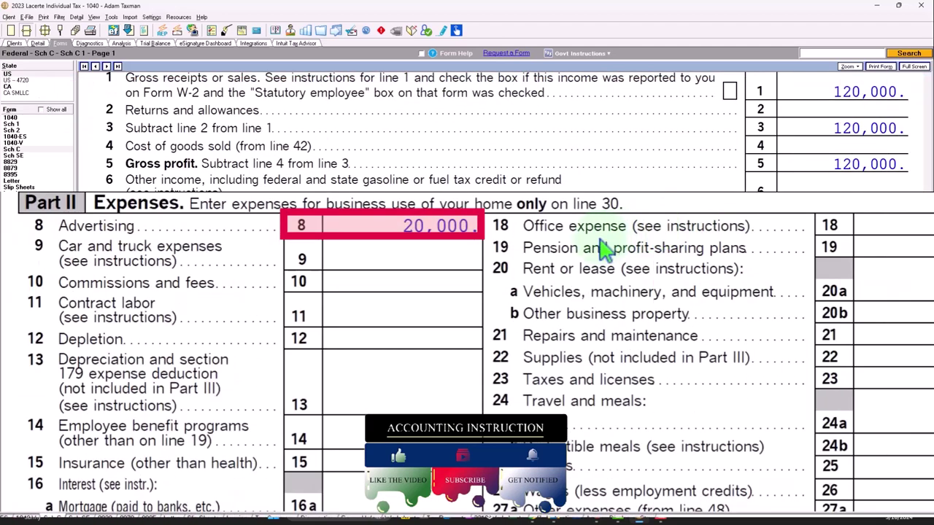
{"action": "scroll", "coordinate": [558, 248], "scroll_direction": "down", "scroll_amount": 4}
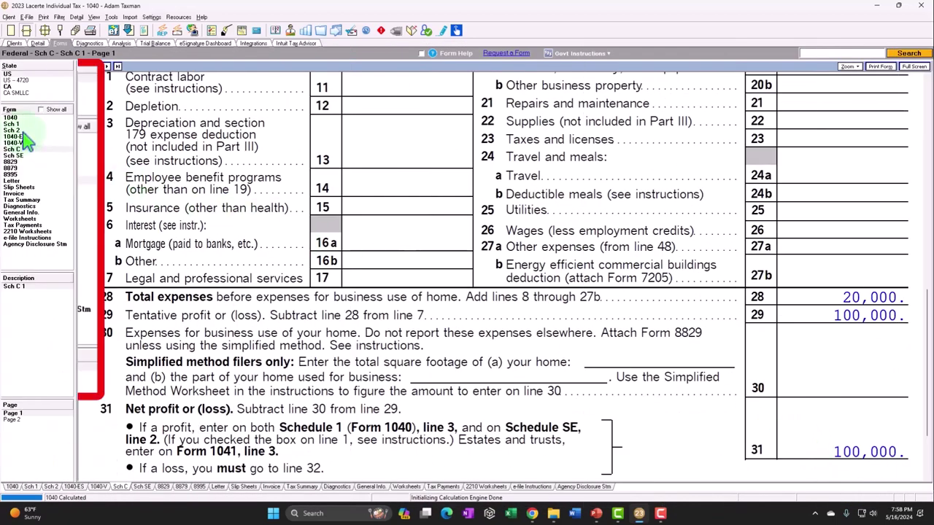
Trace the business income from Schedule 1, line 3 to additional income on Form 1040, line 8
{"action": "left_click", "coordinate": [27, 148]}
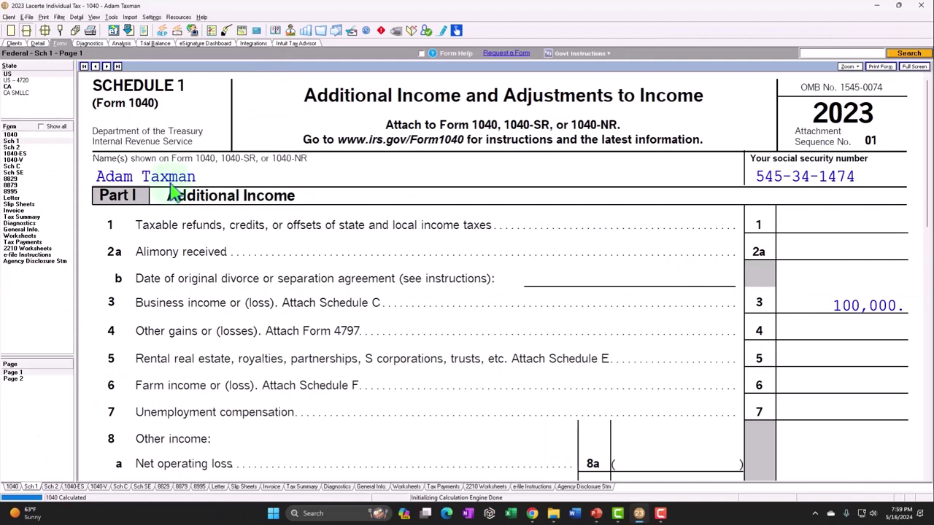
{"action": "left_click", "coordinate": [40, 144]}
{"action": "scroll", "coordinate": [419, 291], "scroll_direction": "down", "scroll_amount": 5}
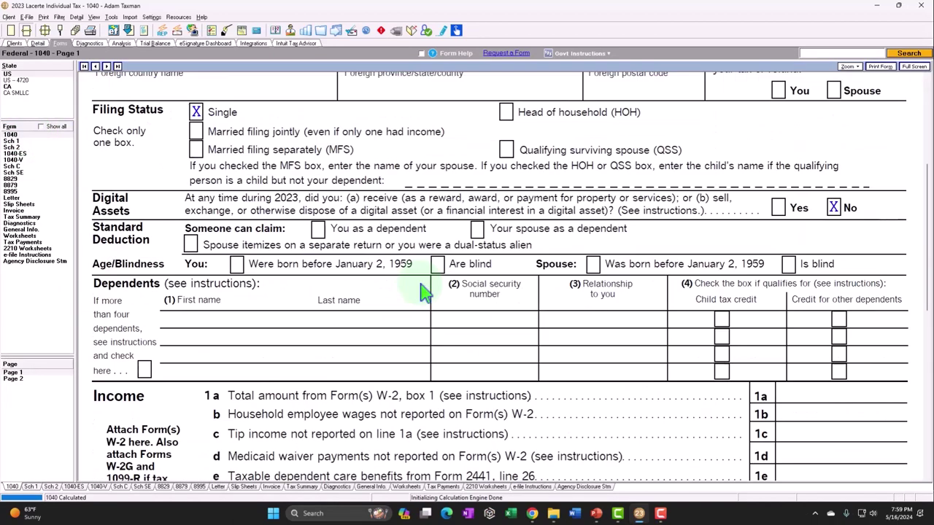
{"action": "scroll", "coordinate": [419, 296], "scroll_direction": "down", "scroll_amount": 10}
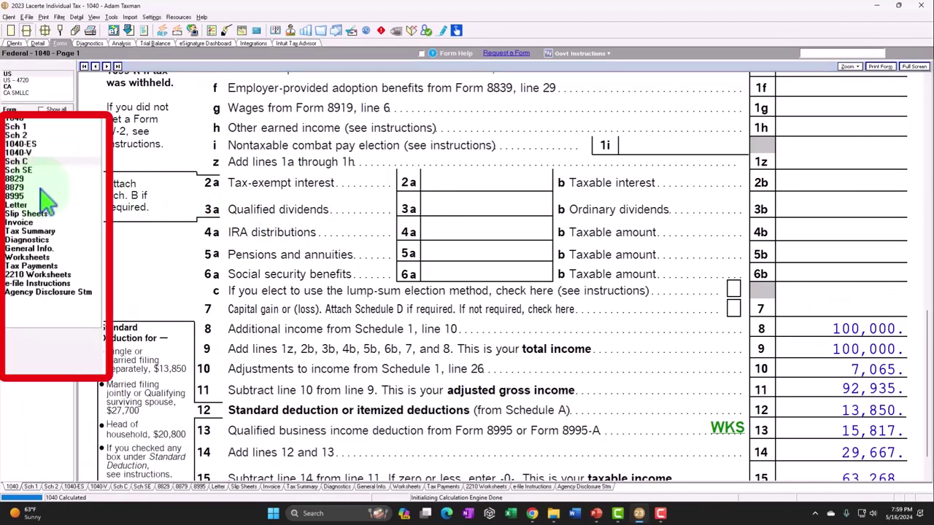
Trace the net profit from Schedule C into Schedule SE and examine the self-employment tax calculation
{"action": "left_click", "coordinate": [12, 149]}
{"action": "scroll", "coordinate": [554, 321], "scroll_direction": "down", "scroll_amount": 15}
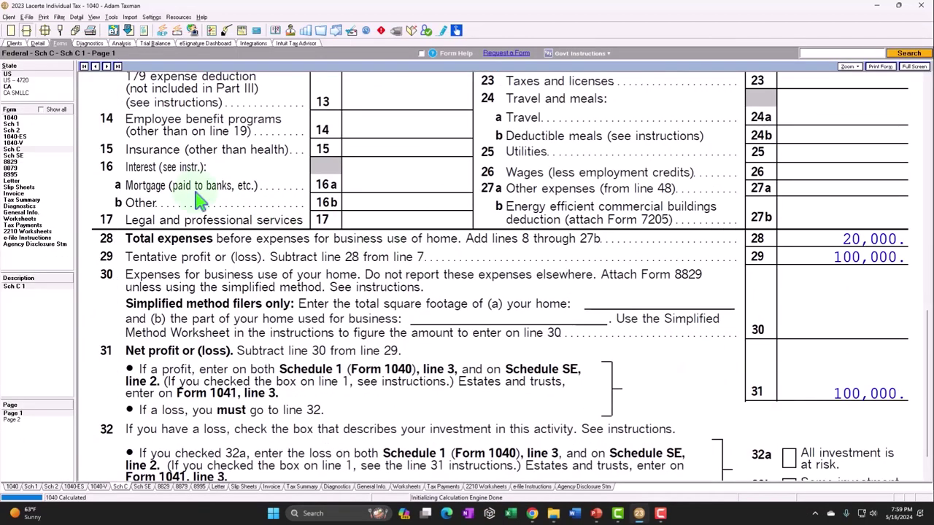
{"action": "left_click", "coordinate": [45, 184]}
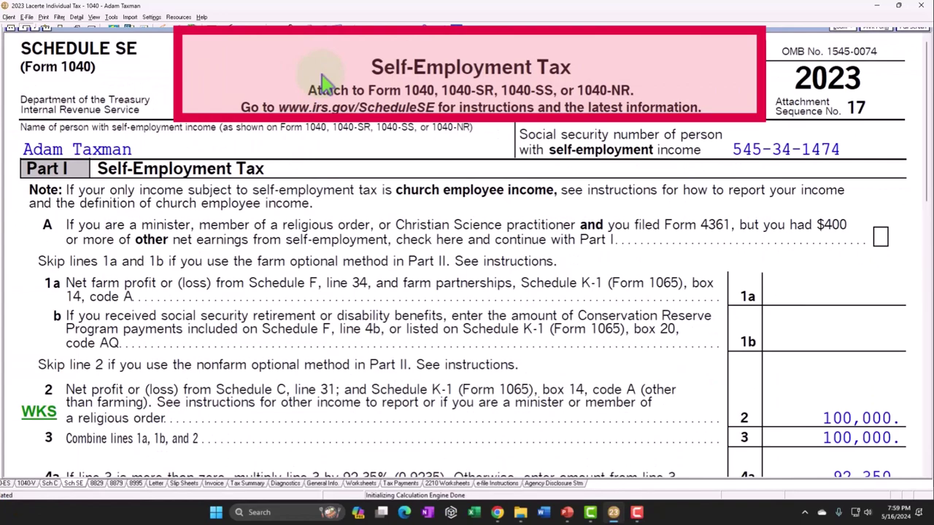
{"action": "scroll", "coordinate": [471, 182], "scroll_direction": "down", "scroll_amount": 5}
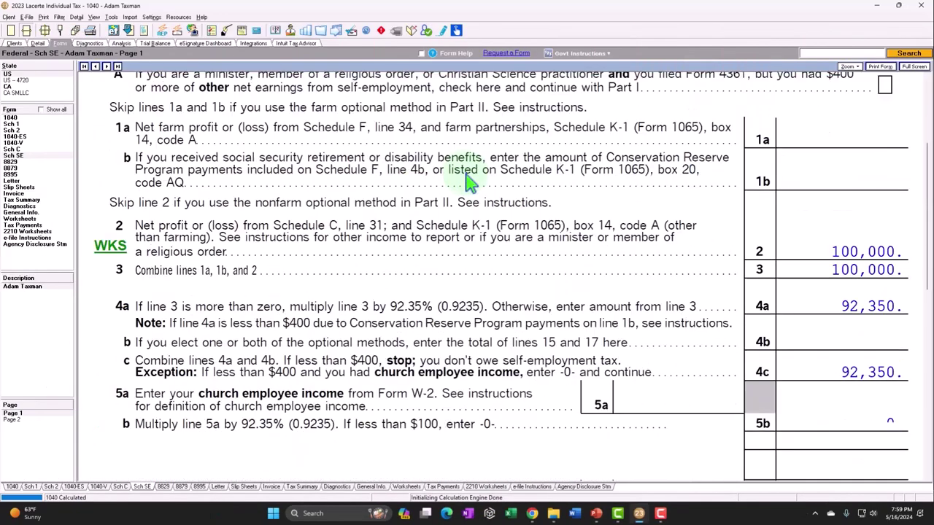
{"action": "scroll", "coordinate": [471, 182], "scroll_direction": "down", "scroll_amount": 8}
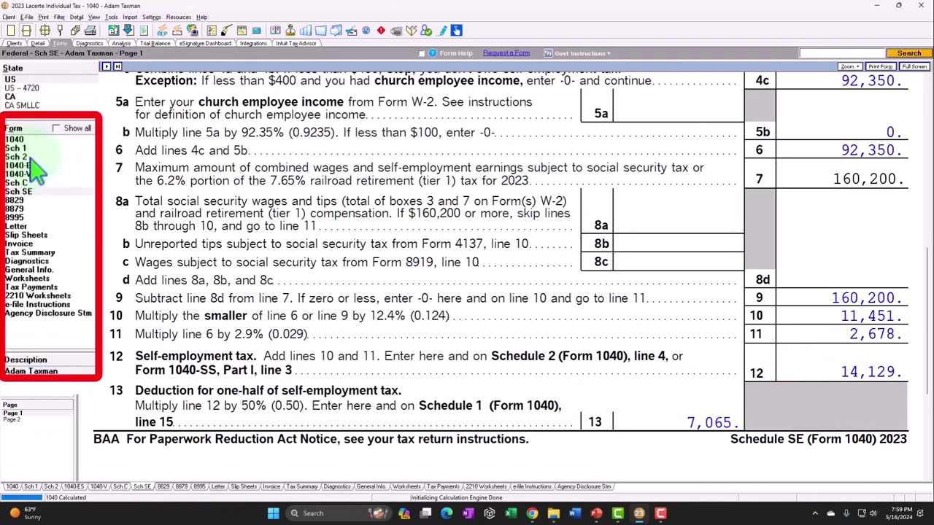
Trace the self-employment tax through Schedule 2 to the other taxes line on Form 1040, page 2
{"action": "left_click", "coordinate": [29, 157]}
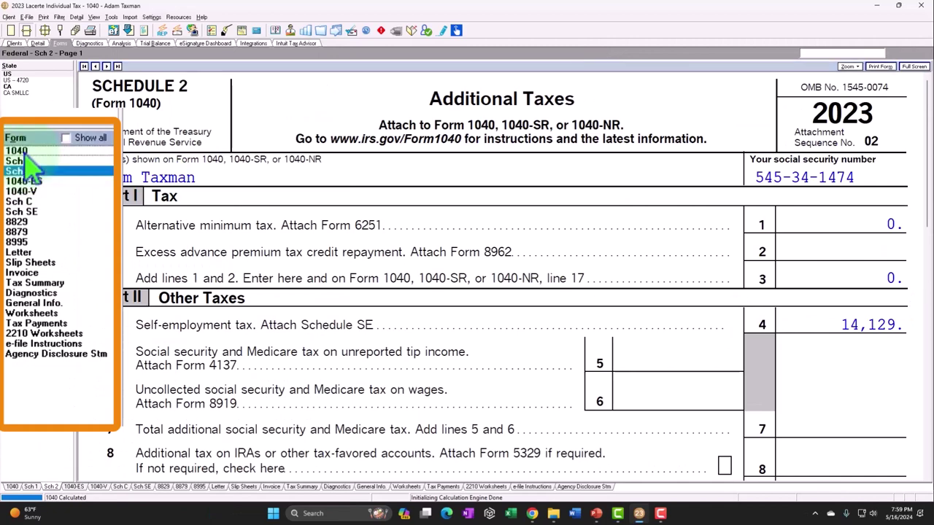
{"action": "left_click", "coordinate": [17, 151]}
{"action": "left_click", "coordinate": [48, 362]}
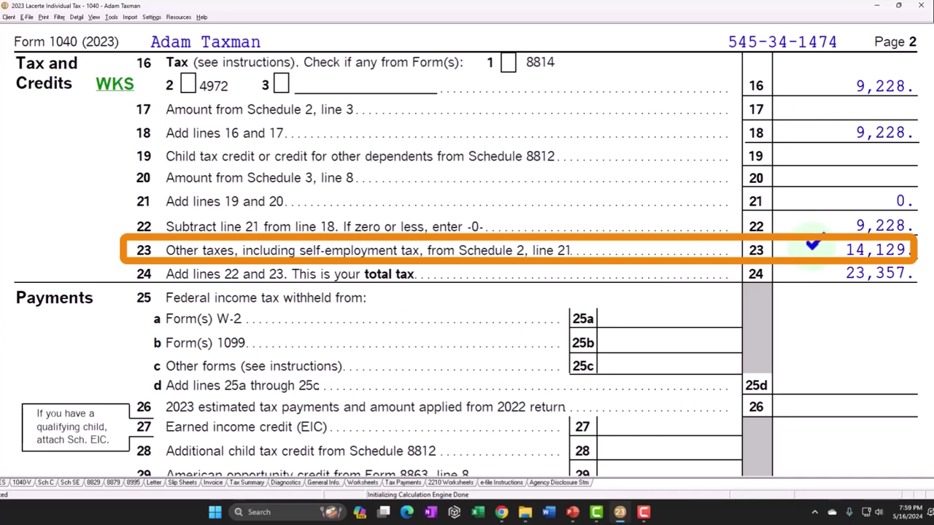
Trace the deduction for half of self-employment tax from Schedule SE, line 13 to Schedule 1, page 2, line 15
{"action": "left_click", "coordinate": [49, 208]}
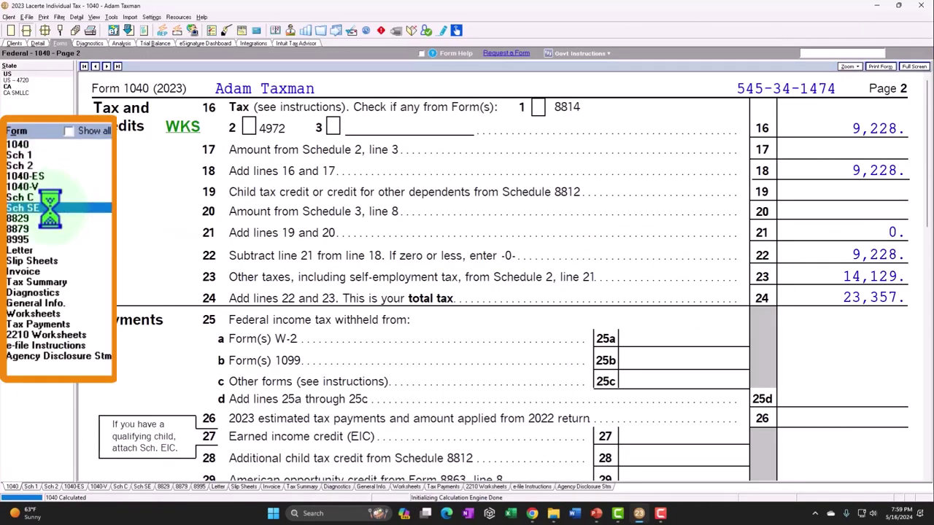
{"action": "scroll", "coordinate": [625, 307], "scroll_direction": "down", "scroll_amount": 5}
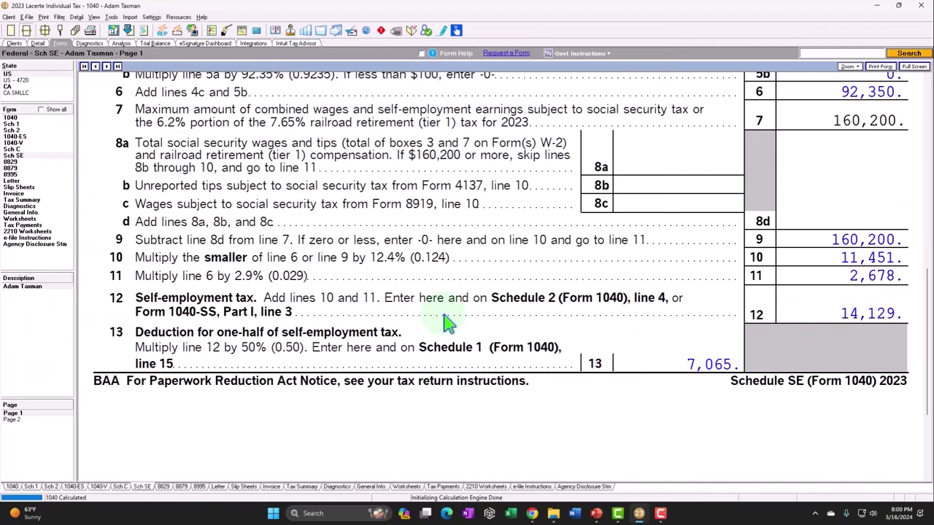
{"action": "left_click", "coordinate": [20, 132]}
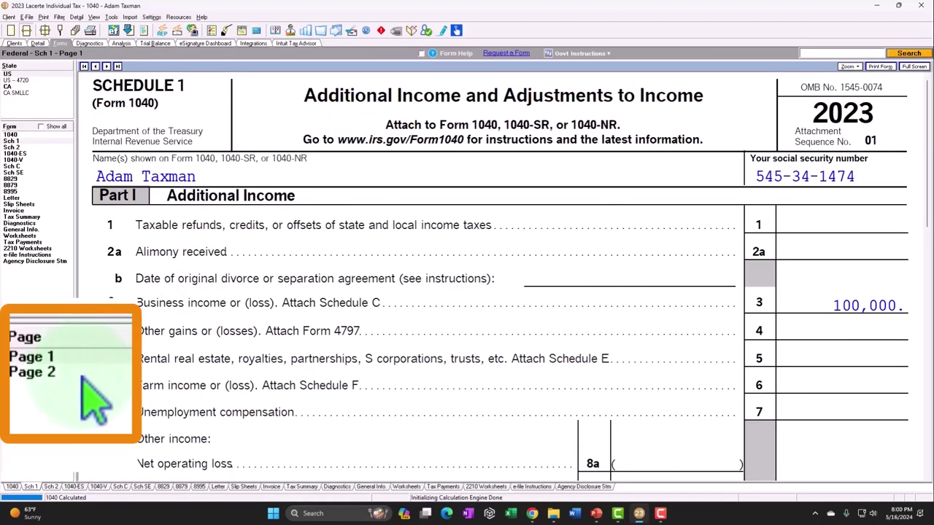
{"action": "left_click", "coordinate": [22, 436]}
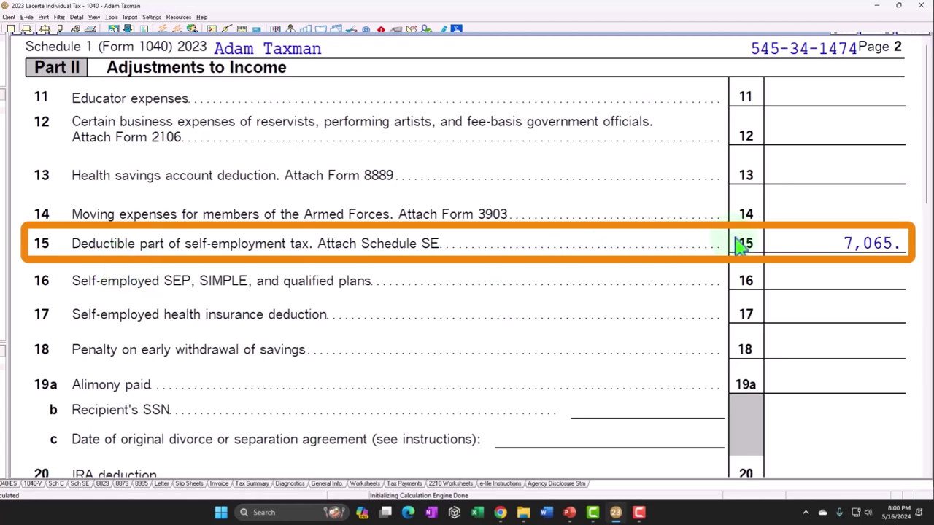
Check the adjustments to income on Form 1040, page 1, line 10 and the resulting taxable income calculation
{"action": "left_click", "coordinate": [13, 134]}
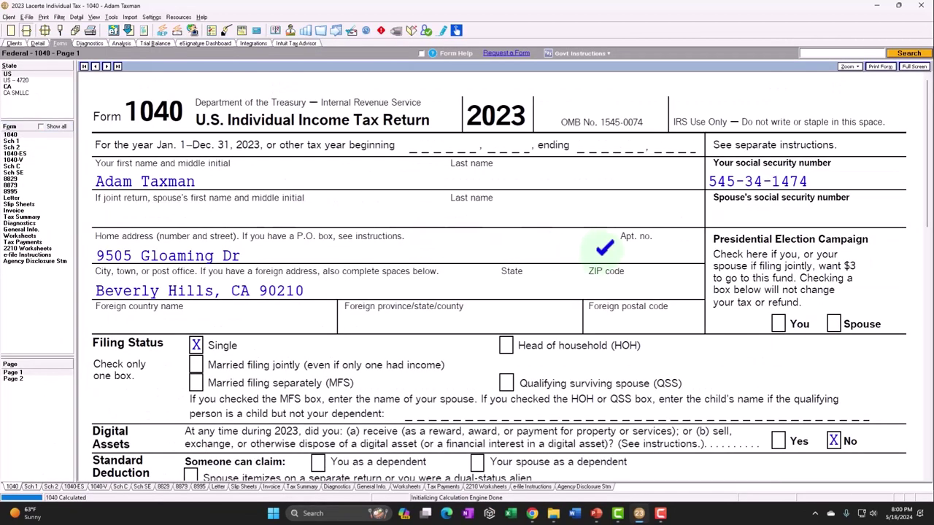
{"action": "scroll", "coordinate": [604, 248], "scroll_direction": "down", "scroll_amount": 10}
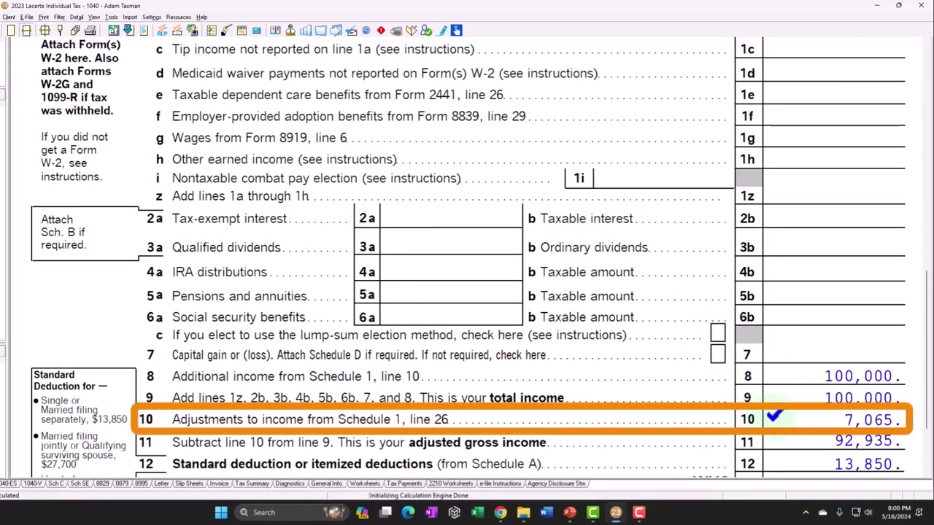
{"action": "scroll", "coordinate": [467, 256], "scroll_direction": "down", "scroll_amount": 2}
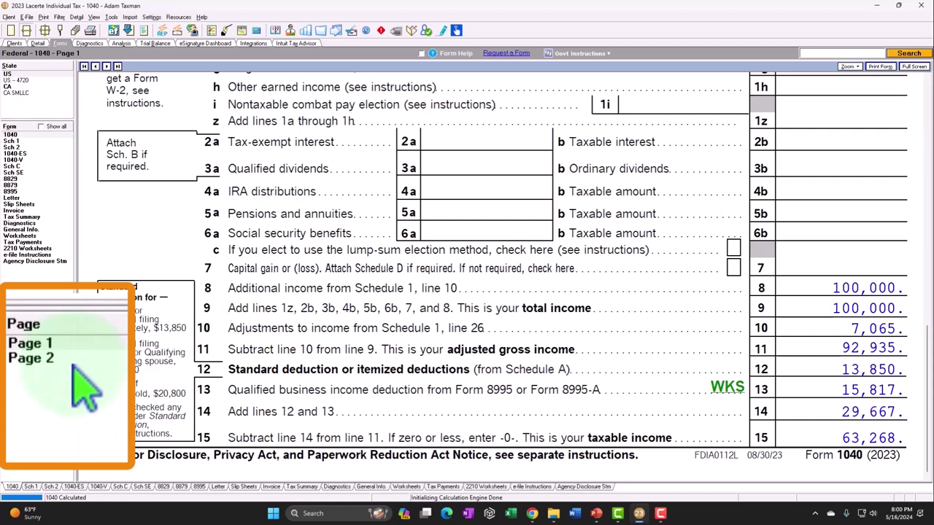
Examine the income tax and total tax lines on Form 1040, page 2, and view page 1 of Schedule 1
{"action": "left_click", "coordinate": [73, 361]}
{"action": "left_click", "coordinate": [800, 88]}
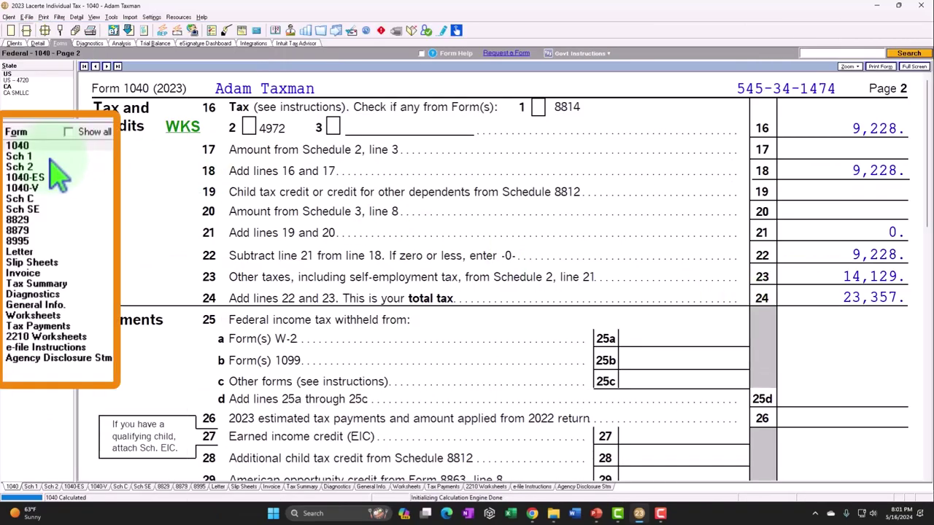
{"action": "left_click", "coordinate": [13, 140]}
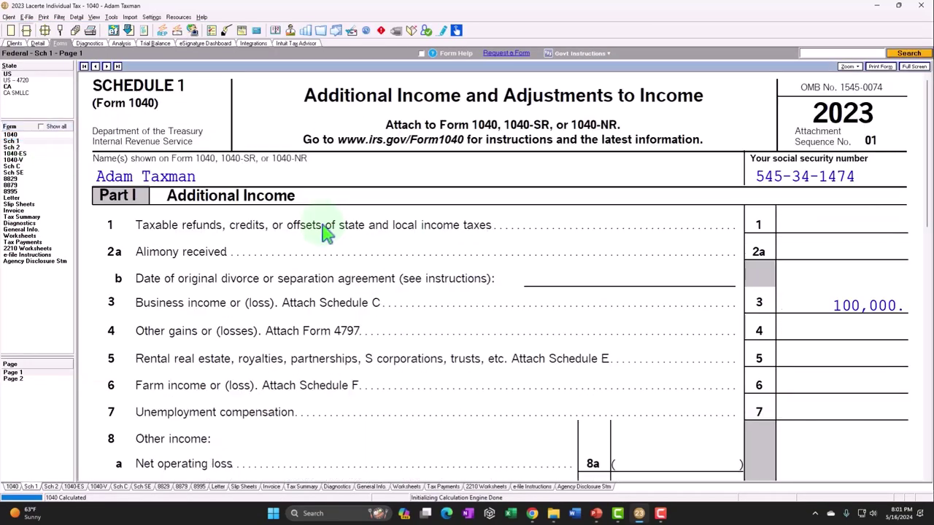
Return to Form 1040, page 1 and compare total income, adjustments and adjusted gross income on lines 9 through 11
{"action": "left_click", "coordinate": [10, 134]}
{"action": "scroll", "coordinate": [452, 354], "scroll_direction": "down", "scroll_amount": 7}
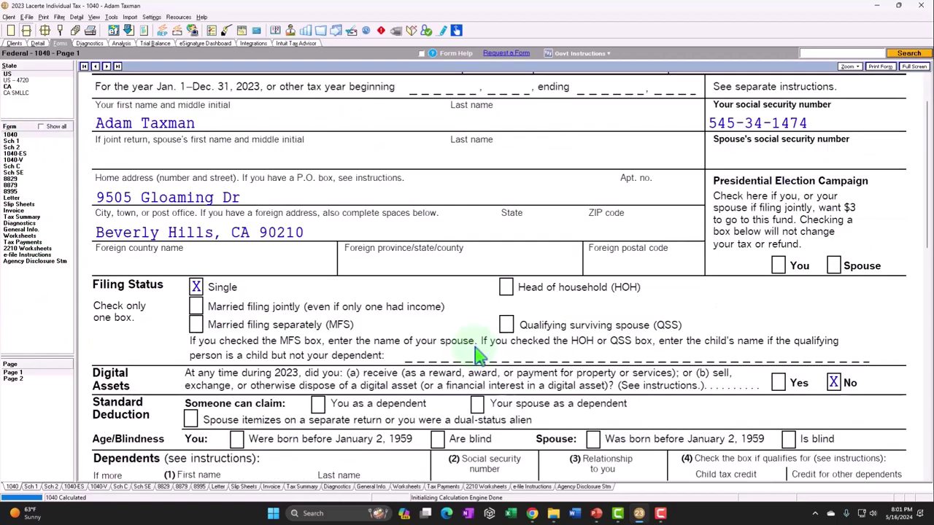
{"action": "scroll", "coordinate": [478, 349], "scroll_direction": "down", "scroll_amount": 3}
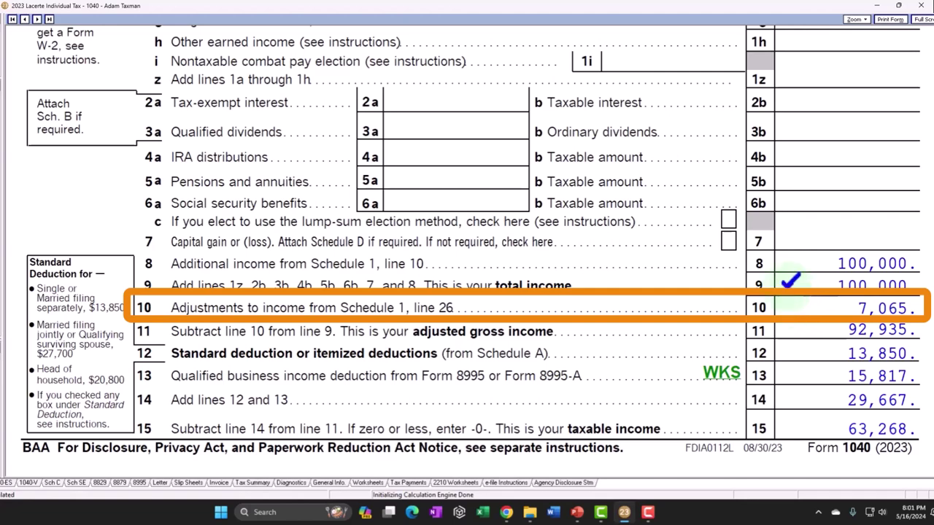
{"action": "key", "text": "Escape"}
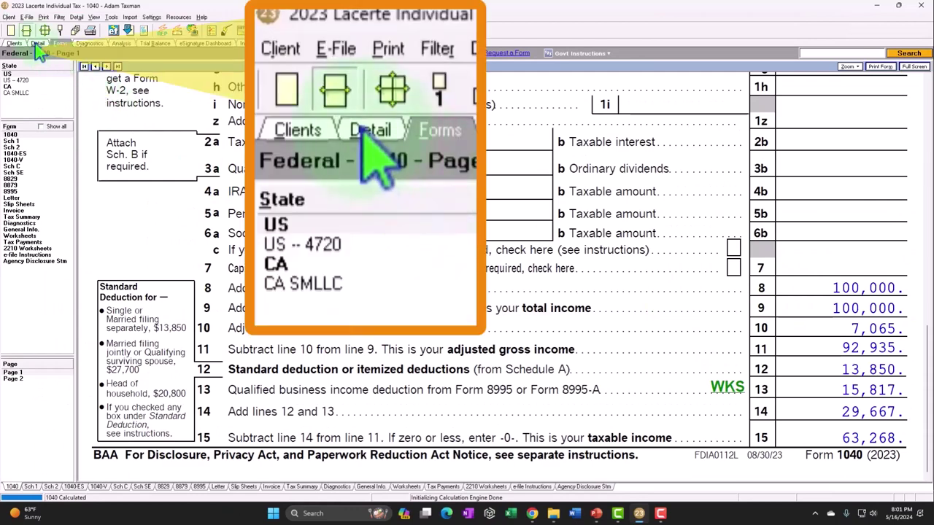
Open the Business Income (Schedule C) data entry screen in the client's input details
{"action": "left_click", "coordinate": [35, 43]}
{"action": "left_click", "coordinate": [97, 66]}
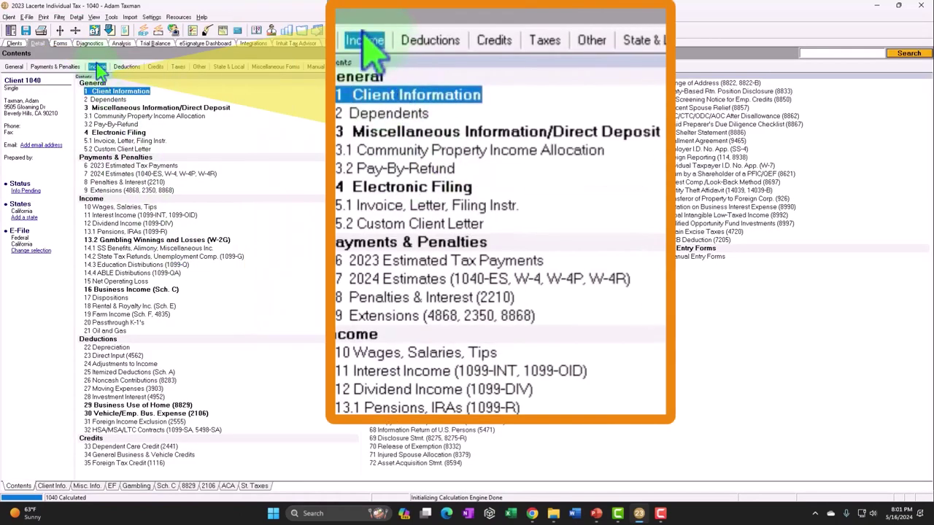
{"action": "left_click", "coordinate": [130, 175]}
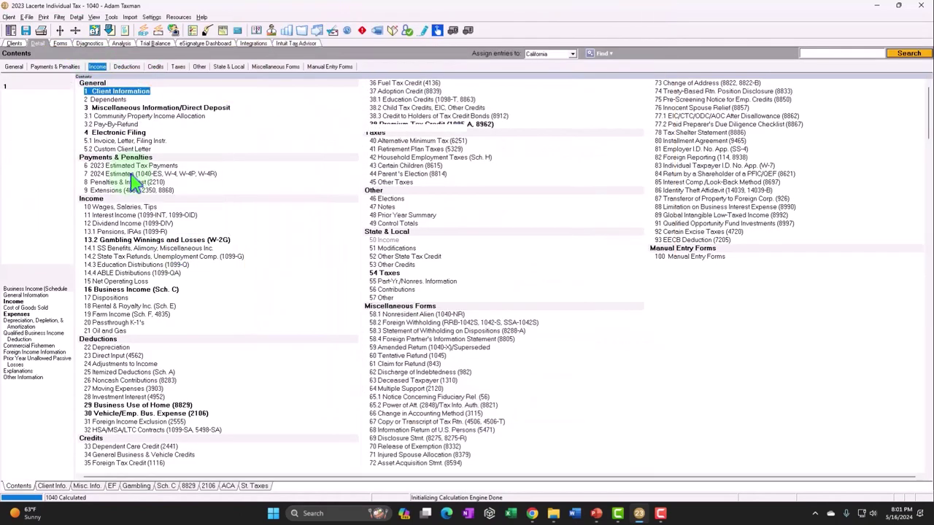
Set the federal Advertising expense for the Schedule C business to 130,000
{"action": "scroll", "coordinate": [510, 427], "scroll_direction": "down", "scroll_amount": 6}
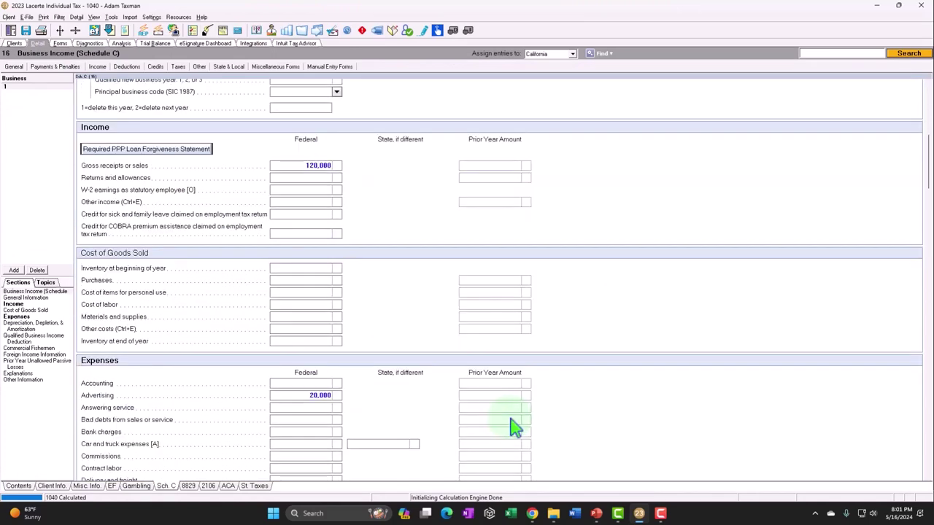
{"action": "left_click", "coordinate": [328, 344]}
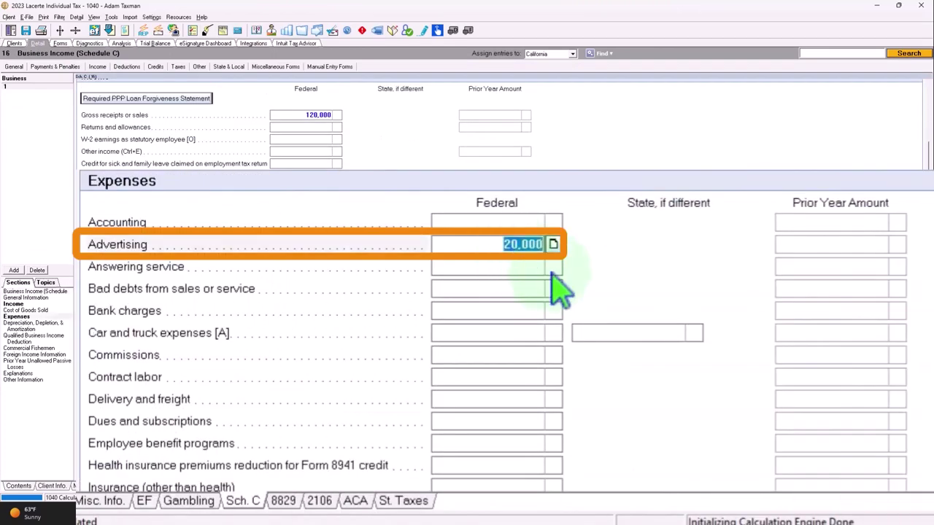
{"action": "key", "text": "BackSpace"}
{"action": "type", "text": "1"}
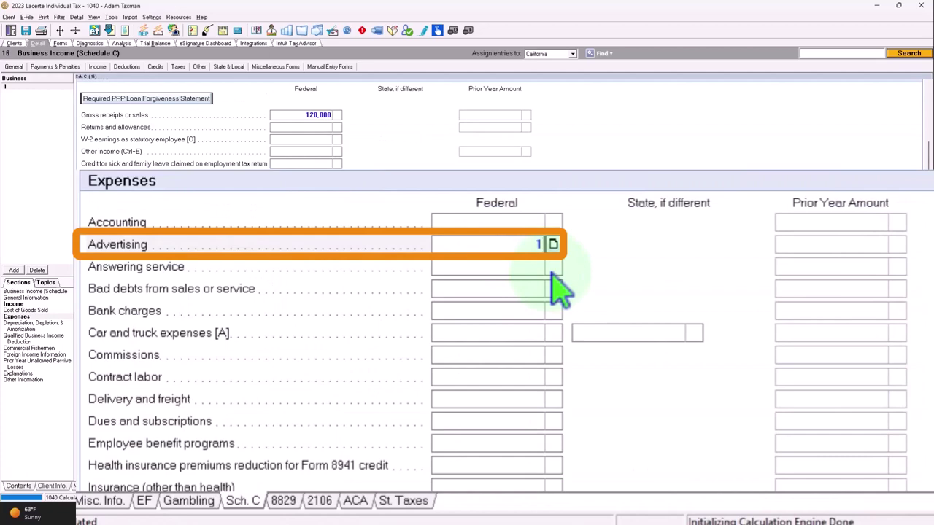
{"action": "type", "text": "30000"}
{"action": "key", "text": "Tab"}
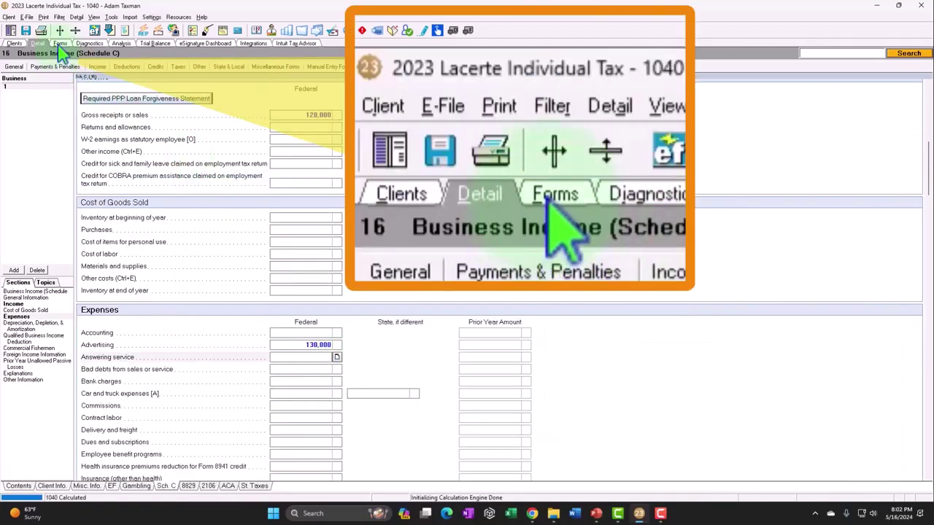
Check the recalculated Form 1040 and review the income and advertising expense lines on Schedule C
{"action": "left_click", "coordinate": [58, 43]}
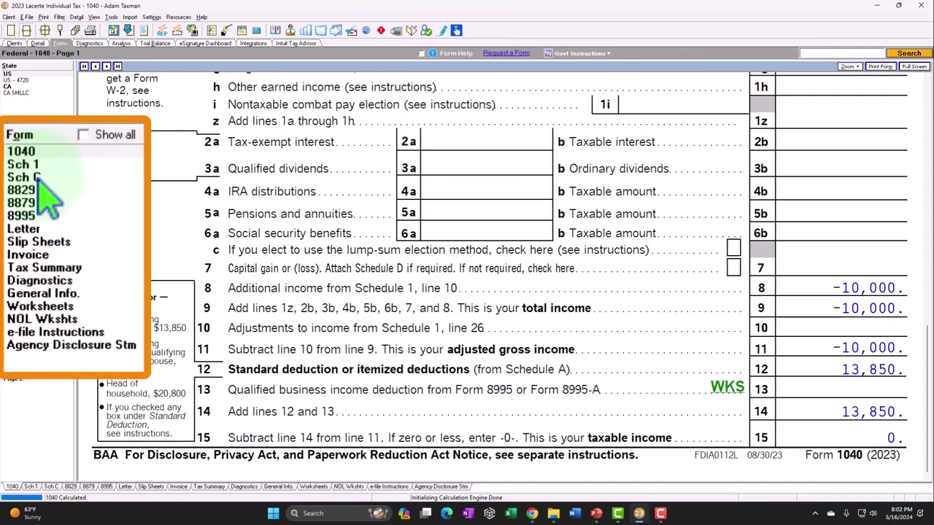
{"action": "left_click", "coordinate": [10, 130]}
{"action": "scroll", "coordinate": [609, 328], "scroll_direction": "down", "scroll_amount": 3}
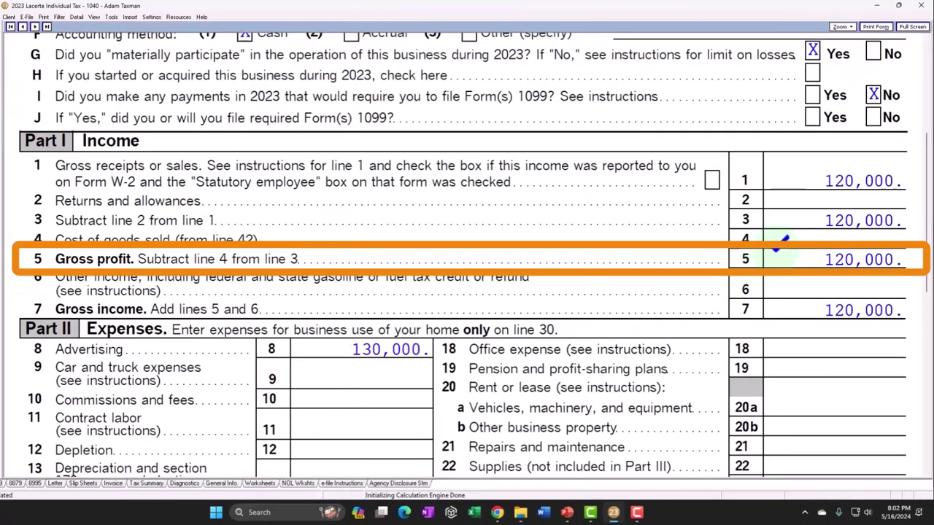
{"action": "scroll", "coordinate": [778, 244], "scroll_direction": "down", "scroll_amount": 2}
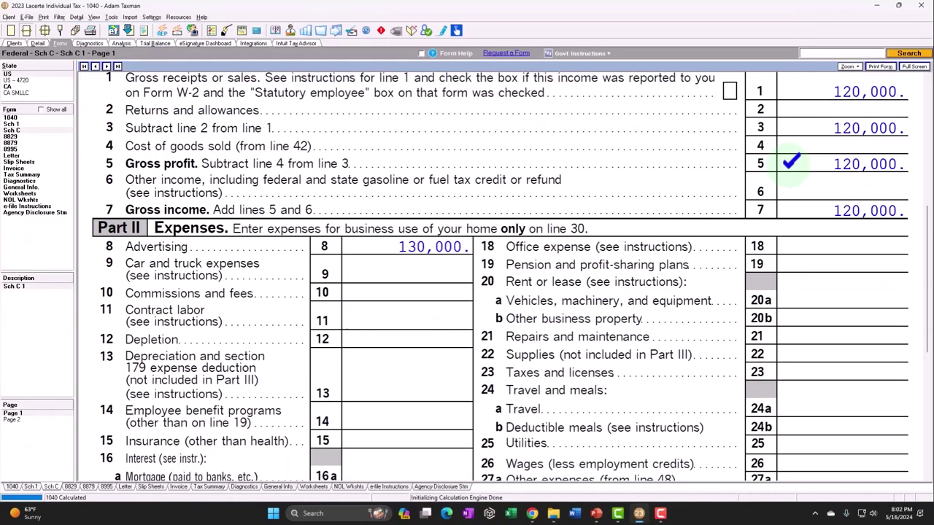
Review total expenses and net profit or loss on Schedule C, lines 28 through 31, and check additional income on Form 1040, line 8
{"action": "scroll", "coordinate": [775, 129], "scroll_direction": "down", "scroll_amount": 5}
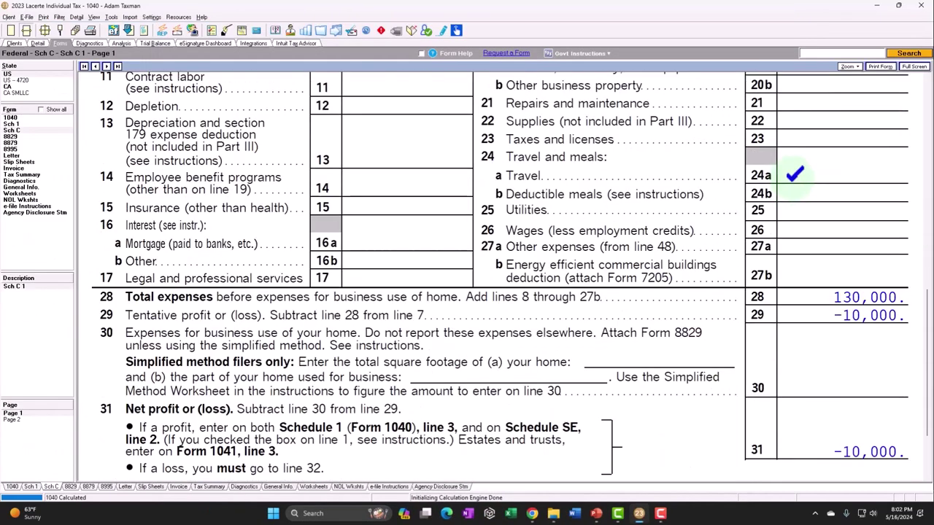
{"action": "scroll", "coordinate": [793, 173], "scroll_direction": "down", "scroll_amount": 2}
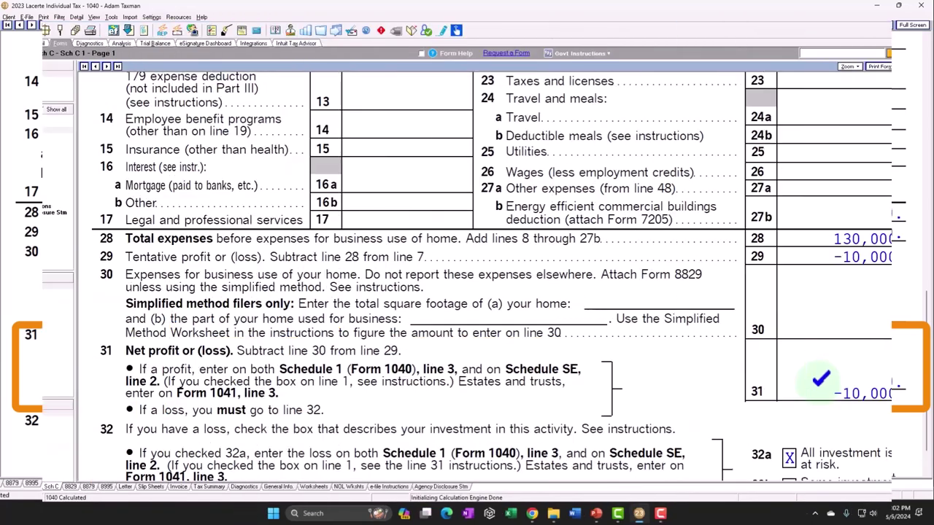
{"action": "left_click", "coordinate": [10, 135]}
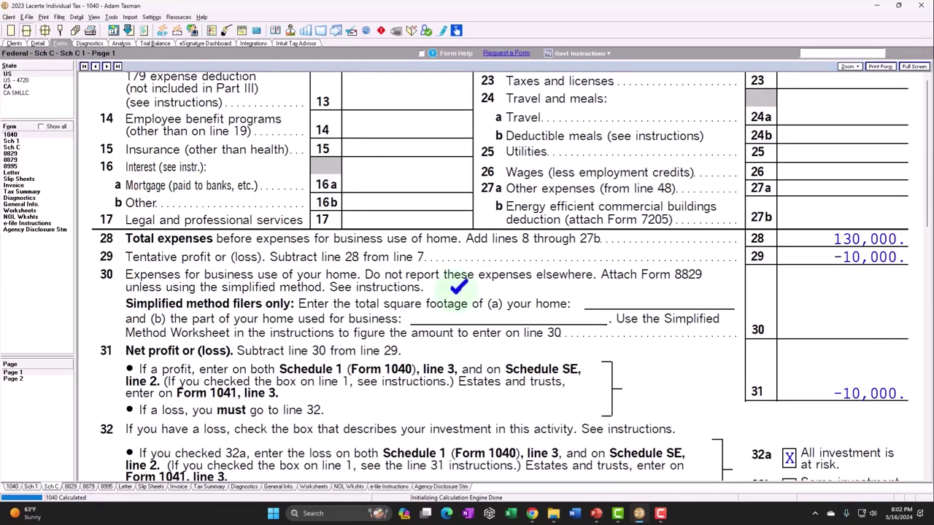
{"action": "scroll", "coordinate": [576, 328], "scroll_direction": "down", "scroll_amount": 10}
{"action": "scroll", "coordinate": [576, 337], "scroll_direction": "down", "scroll_amount": 3}
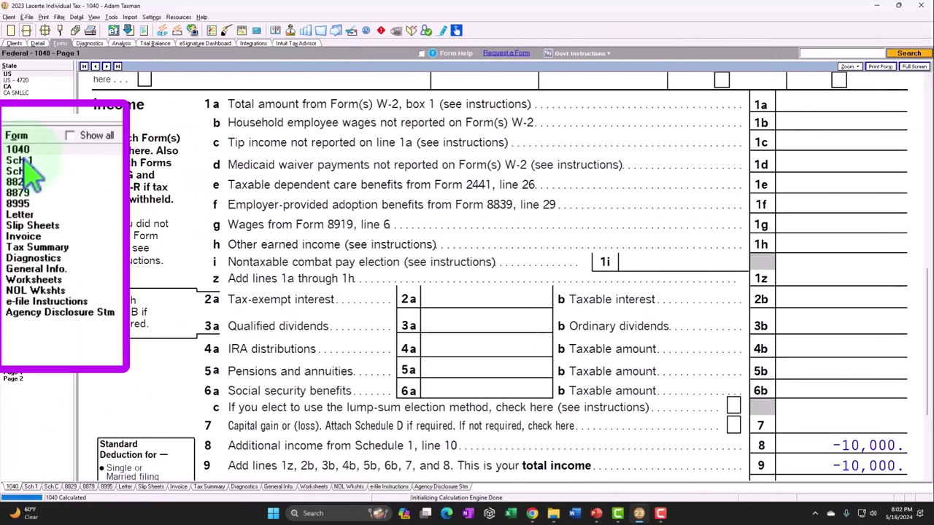
Check business income or loss on Schedule 1, line 3, and compare it with Form 1040, lines 8 through 15
{"action": "left_click", "coordinate": [24, 160]}
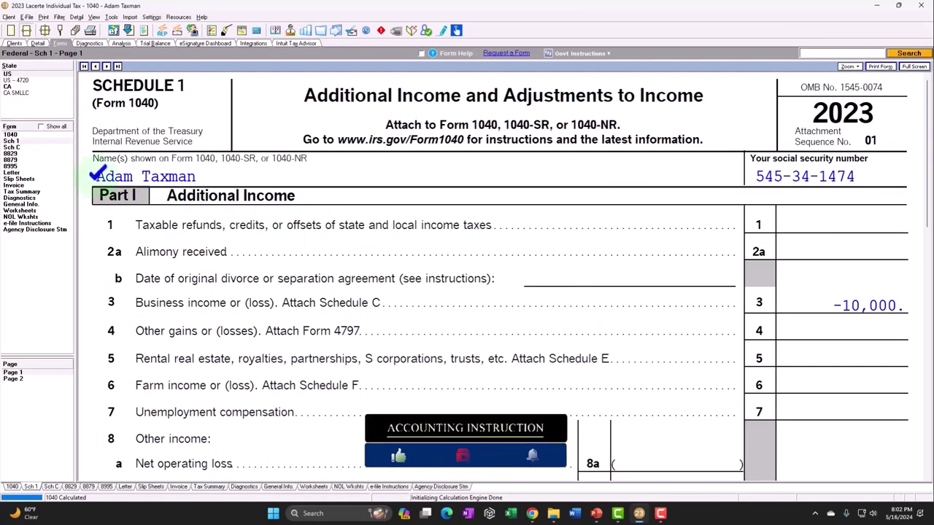
{"action": "left_click", "coordinate": [10, 135]}
{"action": "scroll", "coordinate": [603, 313], "scroll_direction": "down", "scroll_amount": 10}
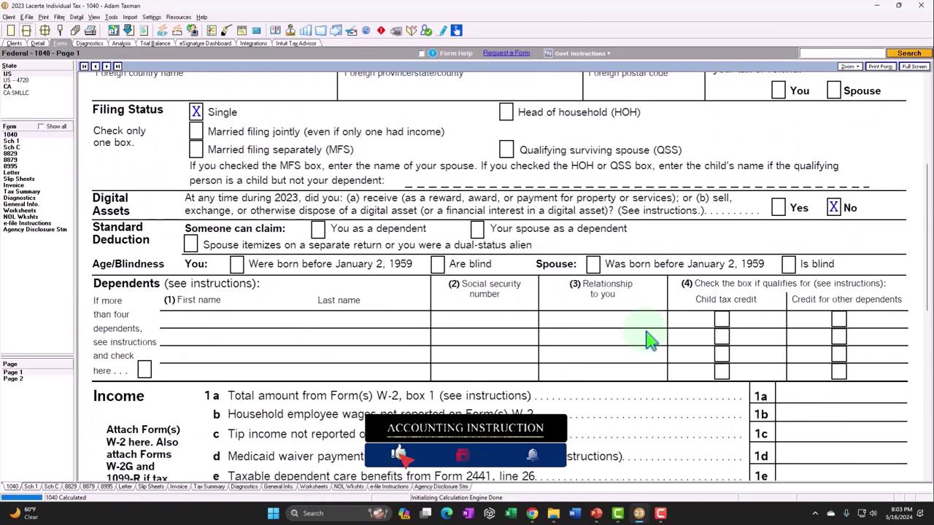
{"action": "scroll", "coordinate": [717, 333], "scroll_direction": "down", "scroll_amount": 3}
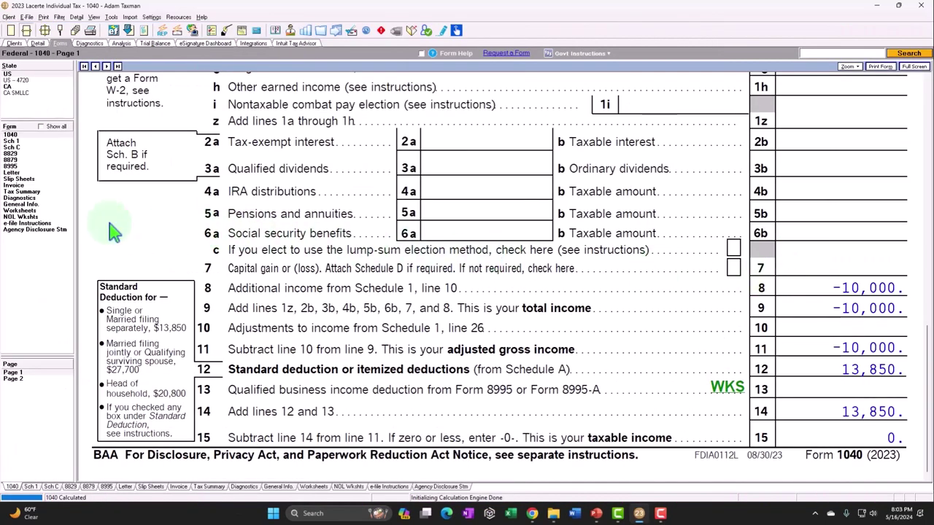
Open the NOL Worksheets and review the 2023 net operating loss computation through line 24
{"action": "left_click", "coordinate": [27, 218]}
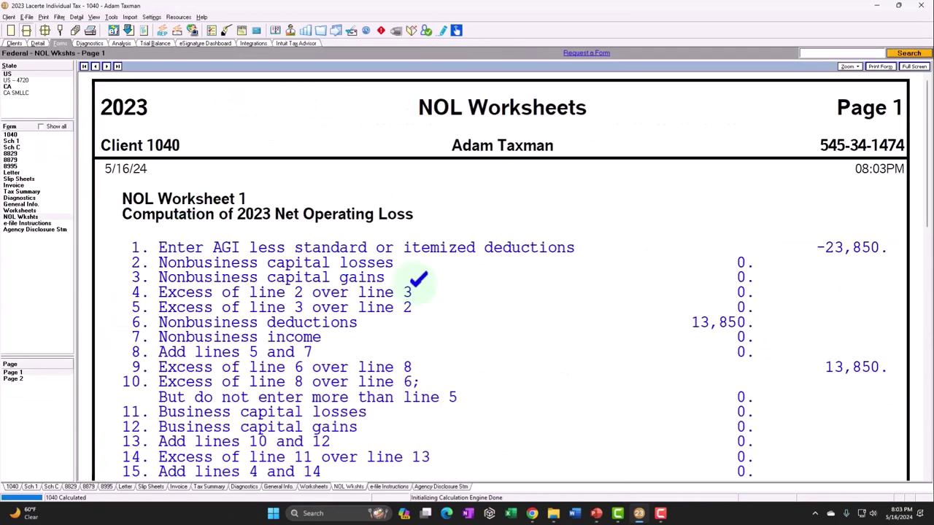
{"action": "scroll", "coordinate": [417, 279], "scroll_direction": "down", "scroll_amount": 3}
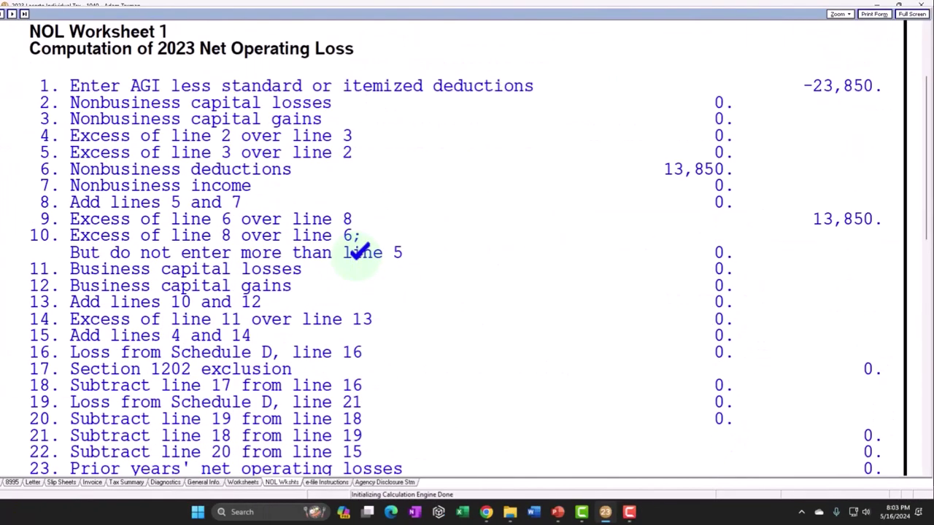
{"action": "scroll", "coordinate": [357, 251], "scroll_direction": "down", "scroll_amount": 3}
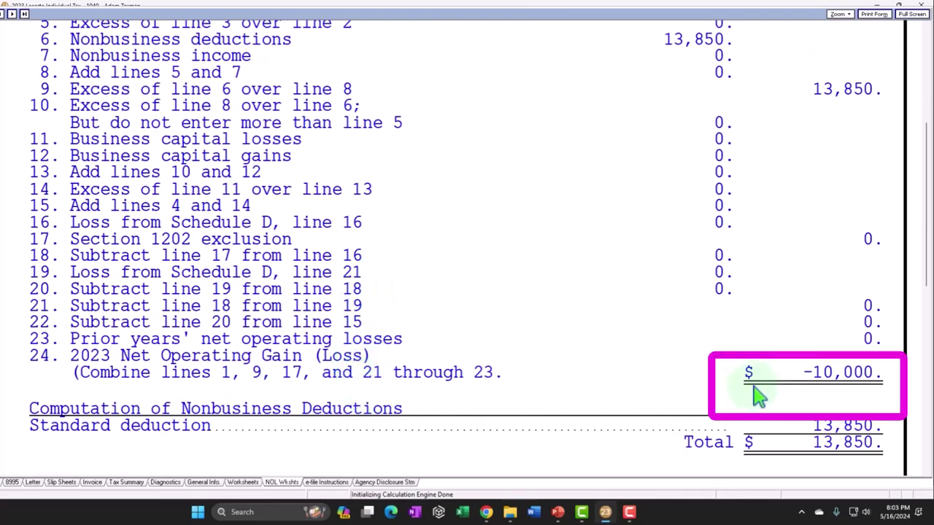
{"action": "scroll", "coordinate": [759, 396], "scroll_direction": "down", "scroll_amount": 2}
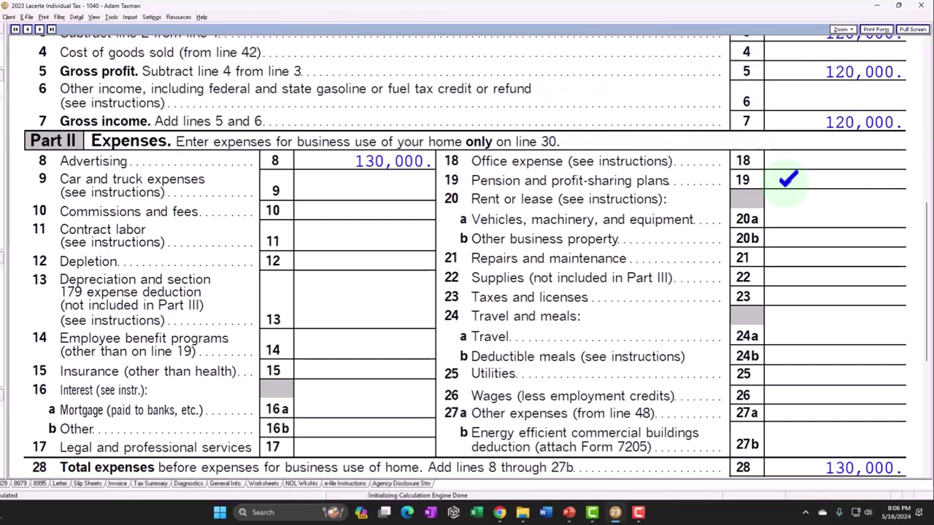
Re-examine gross income, advertising, total expenses and tentative profit or loss on Schedule C, lines 7 through 29
{"action": "scroll", "coordinate": [788, 178], "scroll_direction": "down", "scroll_amount": 3}
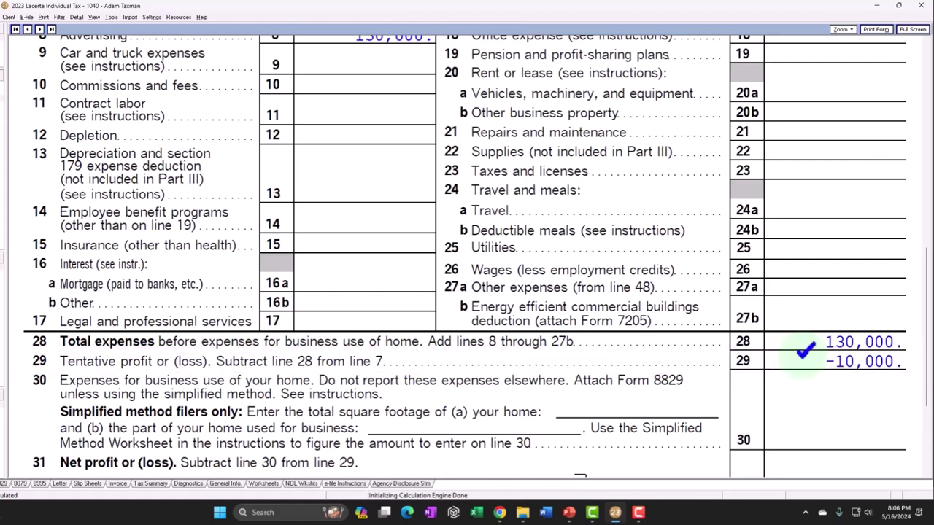
{"action": "scroll", "coordinate": [805, 350], "scroll_direction": "up", "scroll_amount": 2}
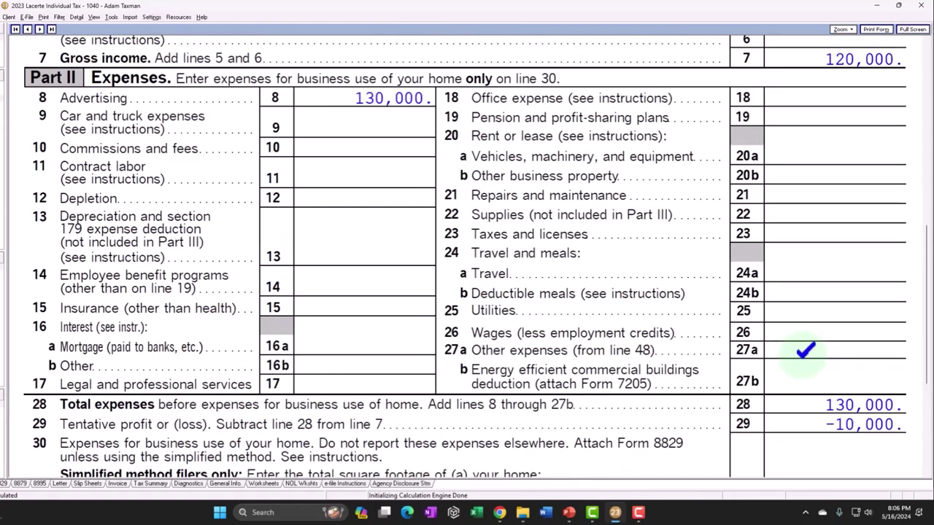
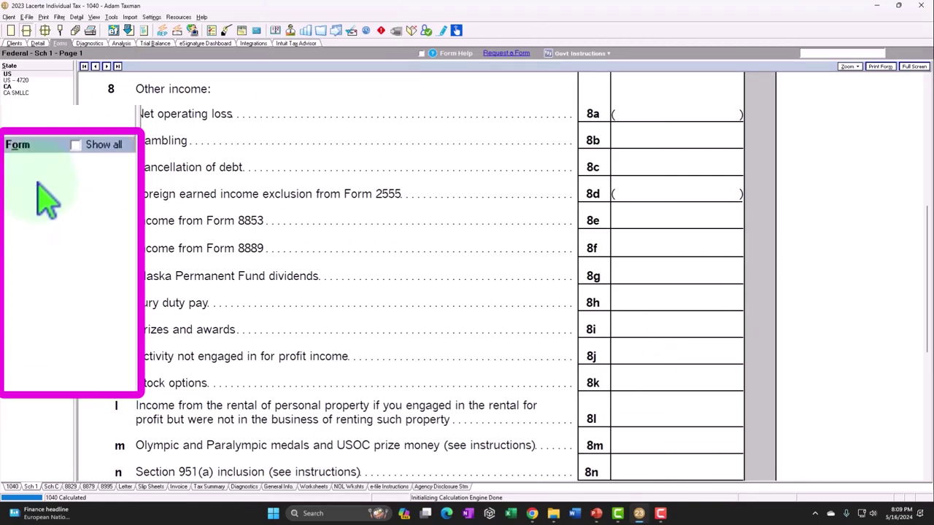
{"action": "scroll", "coordinate": [467, 292], "scroll_direction": "down", "scroll_amount": 5}
{"action": "scroll", "coordinate": [442, 283], "scroll_direction": "down", "scroll_amount": 4}
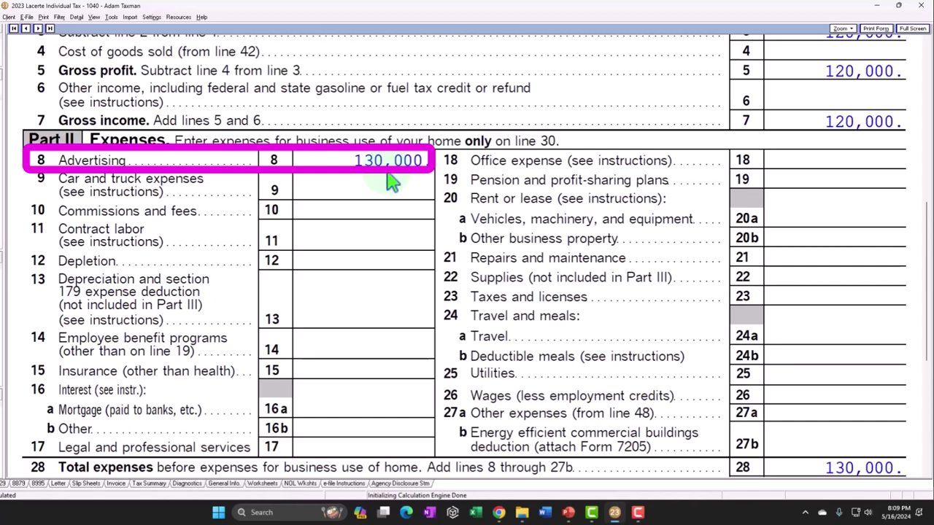
{"action": "scroll", "coordinate": [386, 182], "scroll_direction": "down", "scroll_amount": 1}
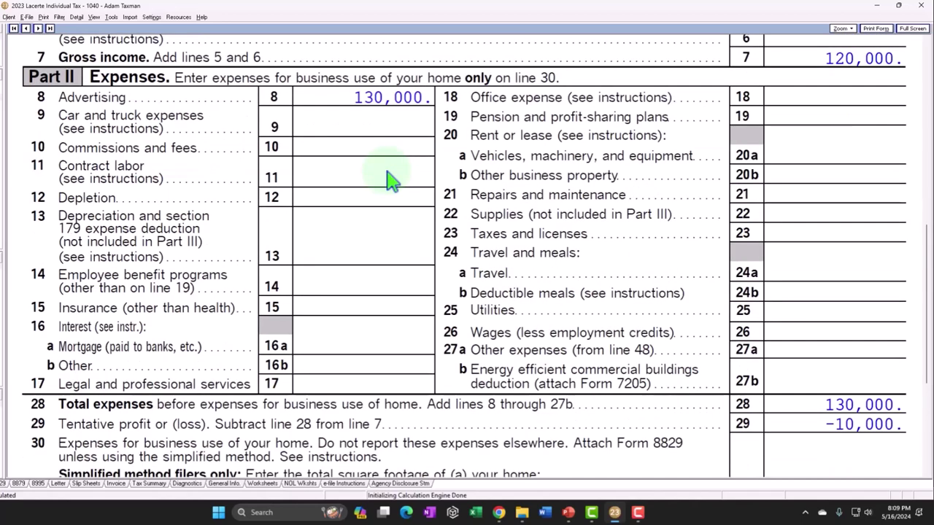
{"action": "left_click", "coordinate": [775, 423]}
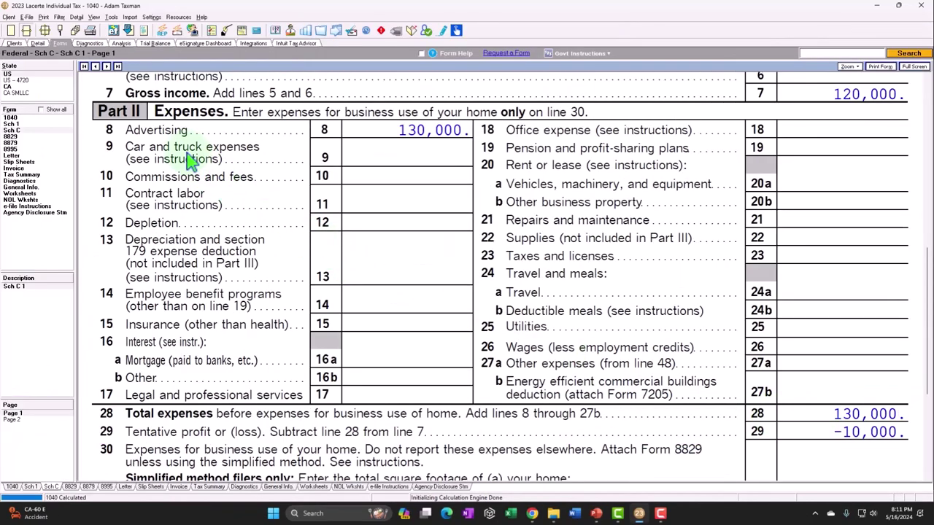
Open the Wages, Salaries, Tips input screen in the client's details and add an employer named W-2 1
{"action": "left_click", "coordinate": [42, 45]}
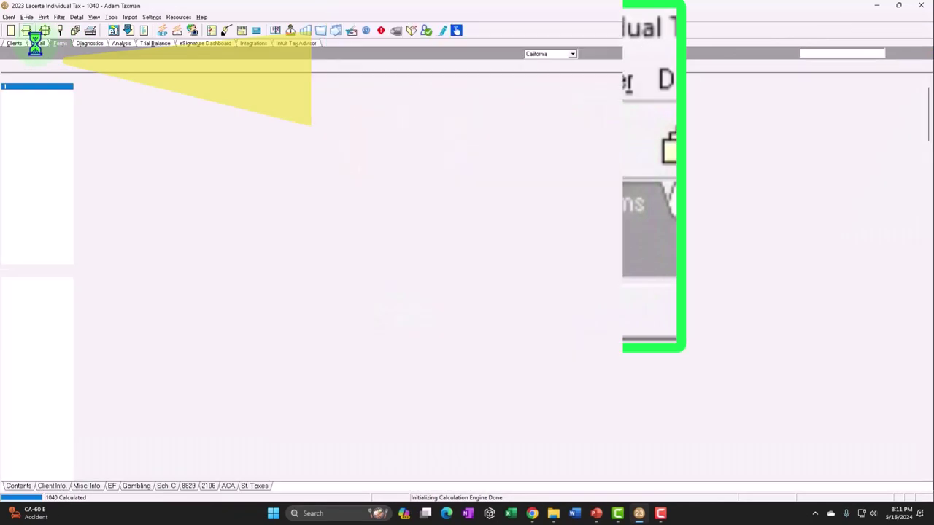
{"action": "left_click", "coordinate": [98, 67]}
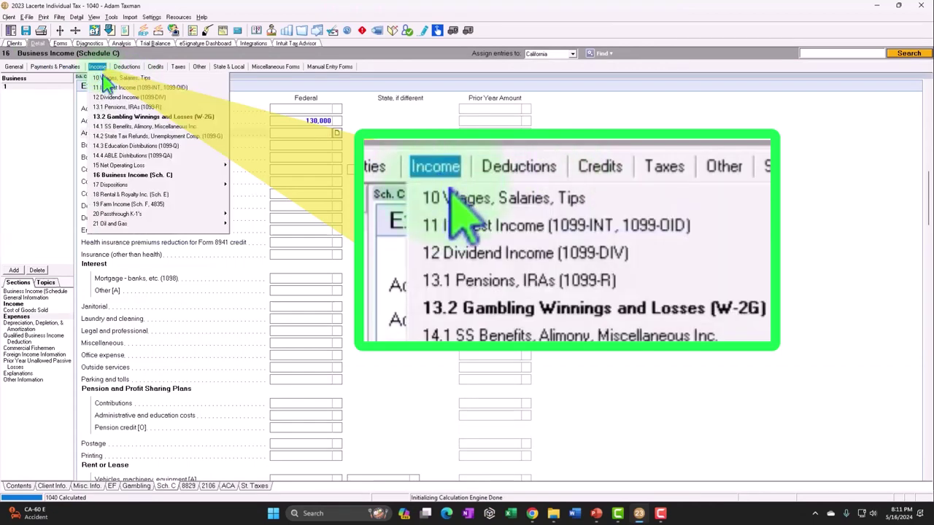
{"action": "left_click", "coordinate": [102, 78]}
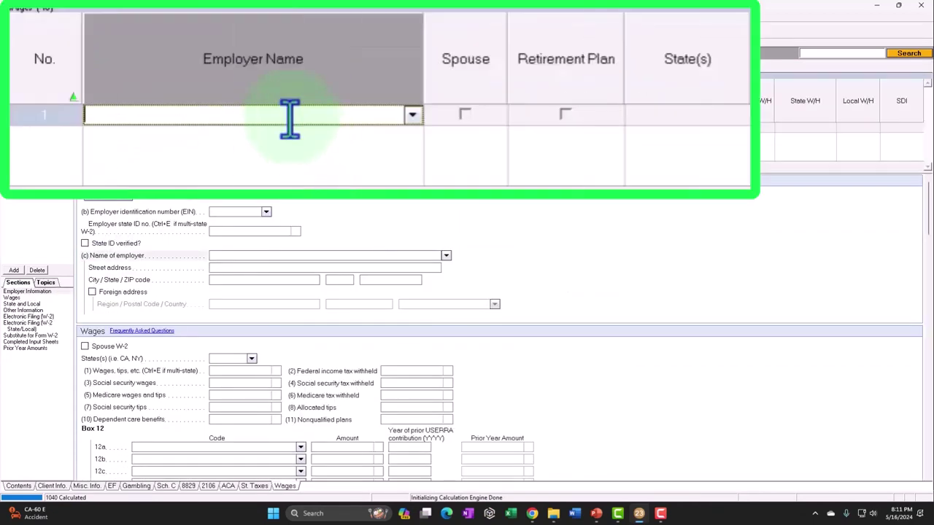
{"action": "type", "text": "W-2 1"}
{"action": "key", "text": "Return"}
{"action": "key", "text": "Tab"}
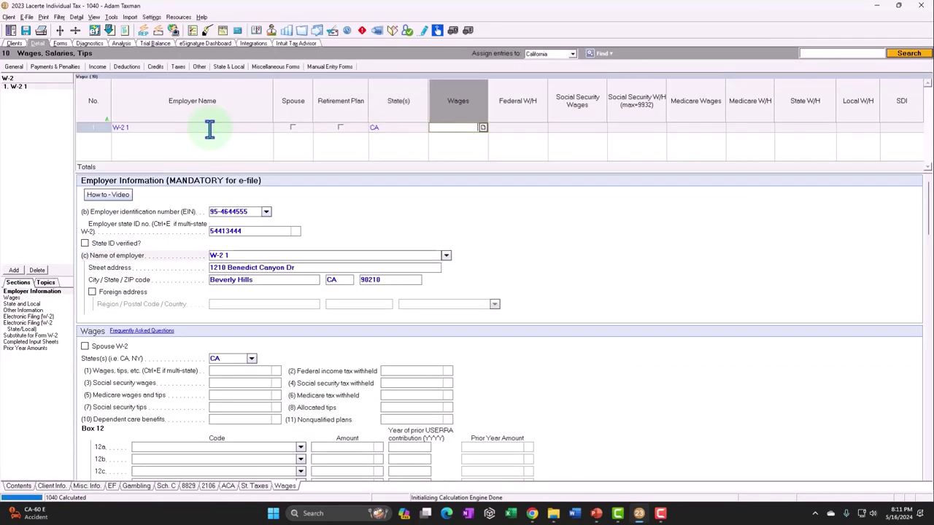
Set the wages for employer W-2 1 to 70,000
{"action": "type", "text": "300"}
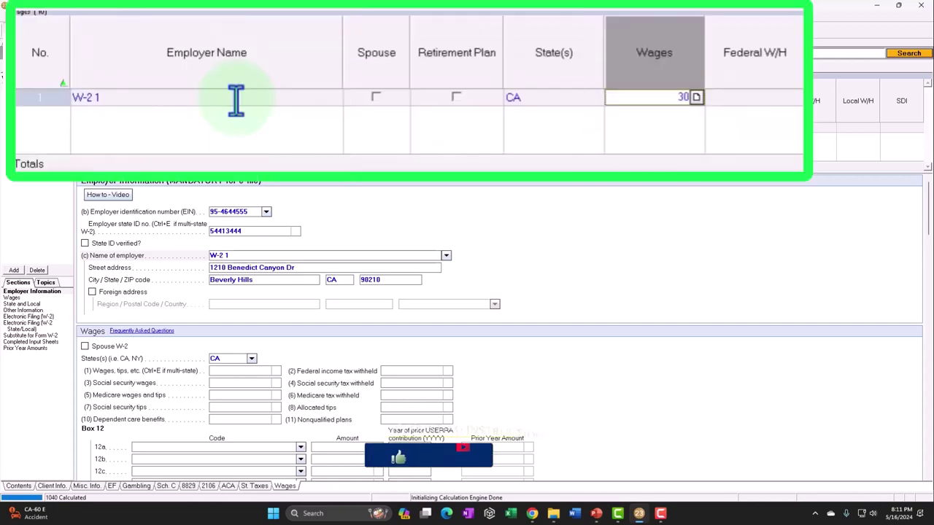
{"action": "key", "text": "BackSpace"}
{"action": "key", "text": "BackSpace"}
{"action": "key", "text": "BackSpace"}
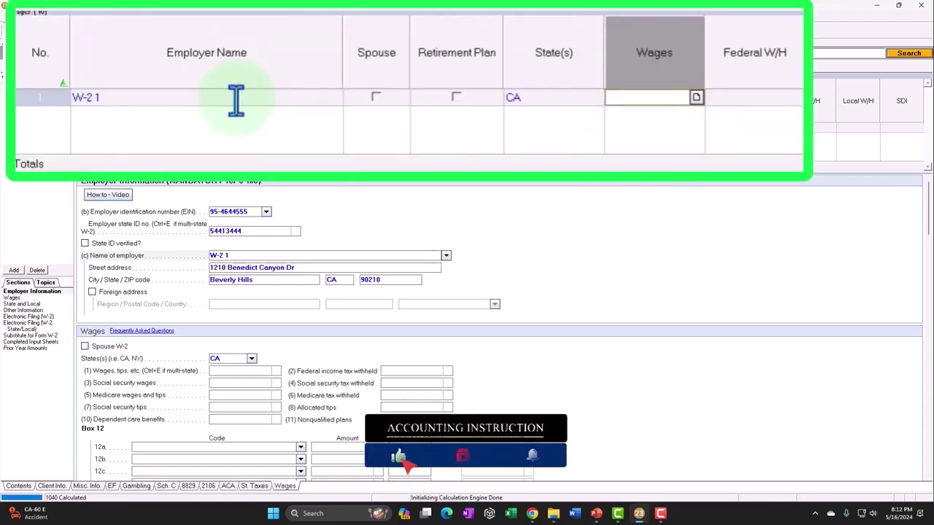
{"action": "type", "text": "70,000"}
{"action": "key", "text": "Tab"}
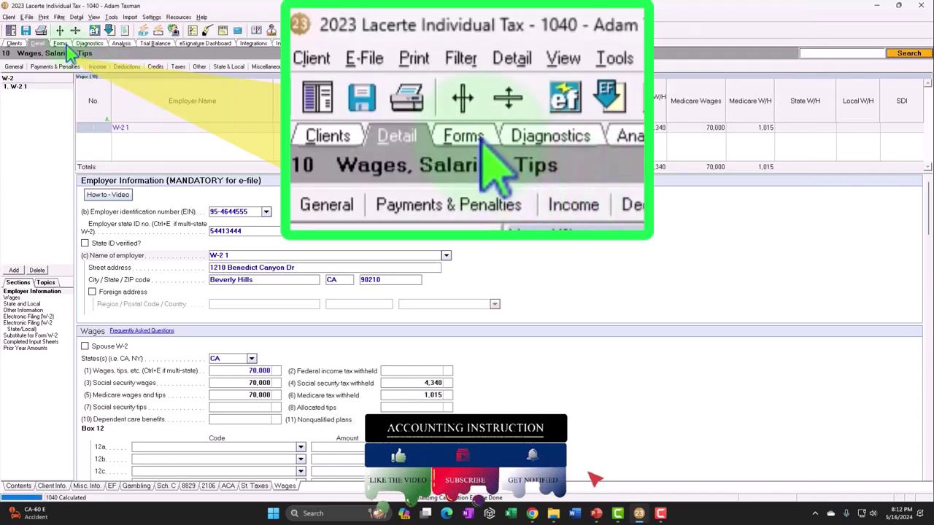
Return to the forms and review wages, additional income, adjusted gross income and taxable income on Form 1040, page 1
{"action": "left_click", "coordinate": [60, 43]}
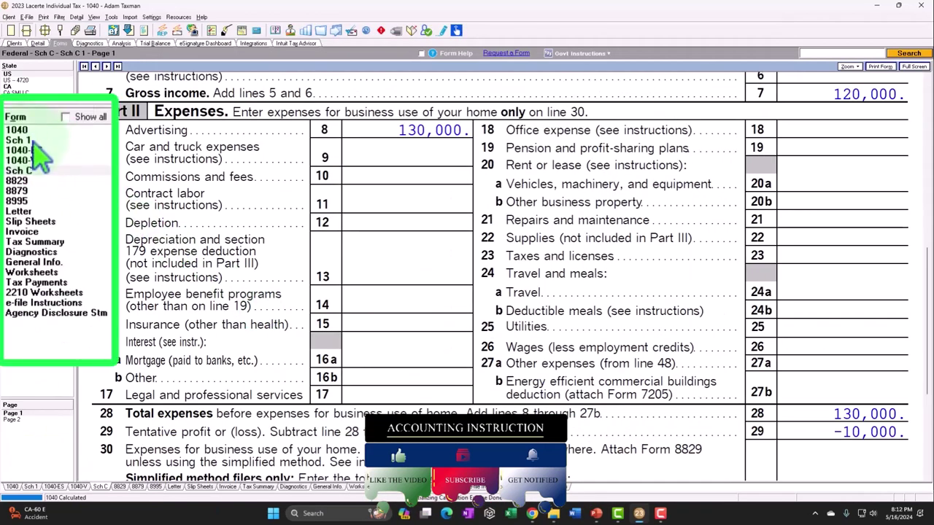
{"action": "left_click", "coordinate": [33, 140]}
{"action": "scroll", "coordinate": [778, 270], "scroll_direction": "down", "scroll_amount": 3}
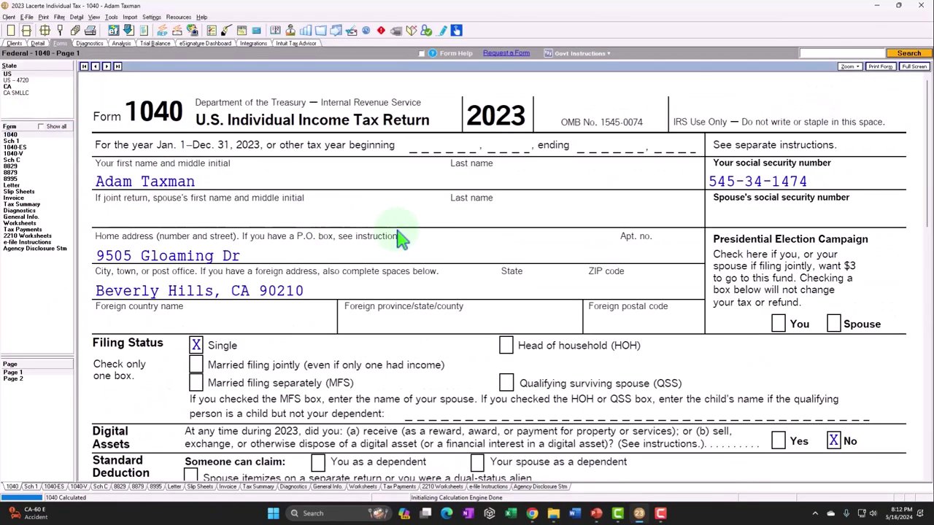
{"action": "scroll", "coordinate": [538, 194], "scroll_direction": "down", "scroll_amount": 5}
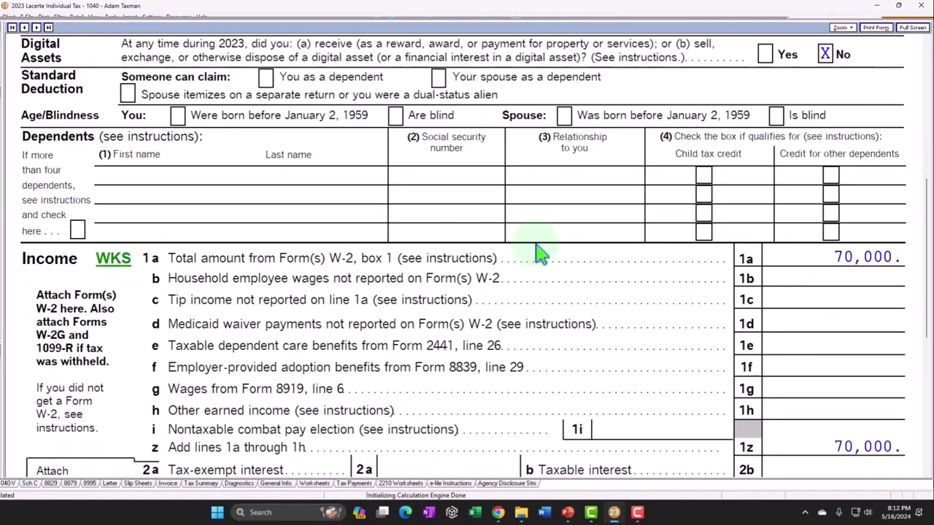
{"action": "scroll", "coordinate": [802, 191], "scroll_direction": "down", "scroll_amount": 10}
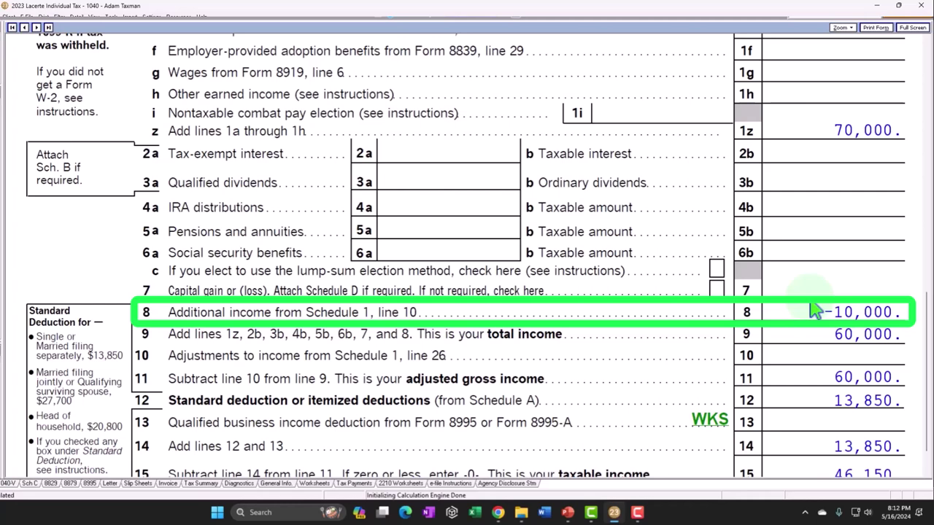
{"action": "scroll", "coordinate": [815, 228], "scroll_direction": "down", "scroll_amount": 1}
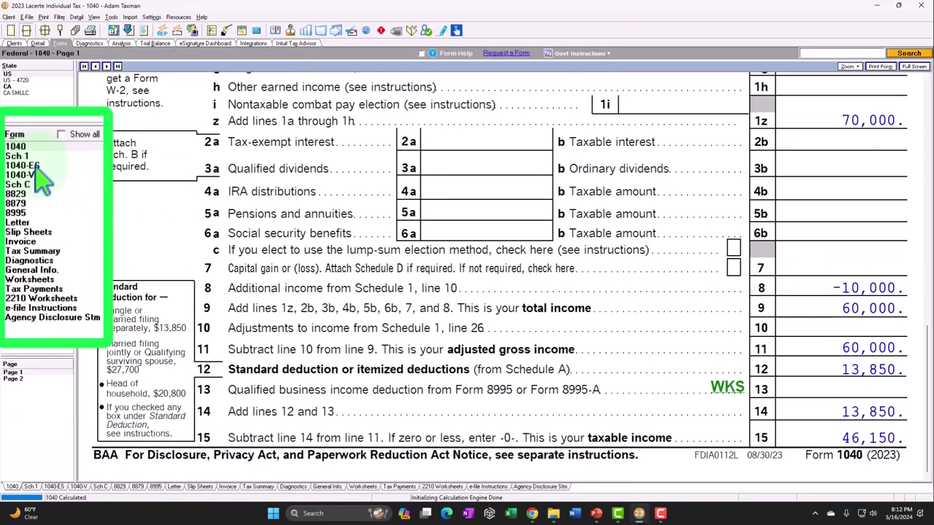
Jump from the net operating loss field on Schedule 1, line 8a, to its Loss input screen
{"action": "left_click", "coordinate": [29, 157]}
{"action": "scroll", "coordinate": [573, 317], "scroll_direction": "down", "scroll_amount": 3}
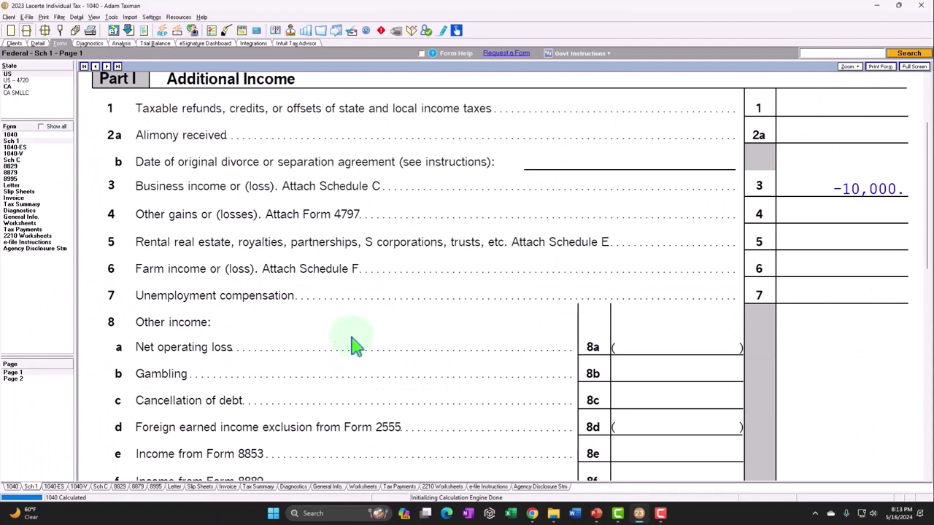
{"action": "right_click", "coordinate": [649, 351]}
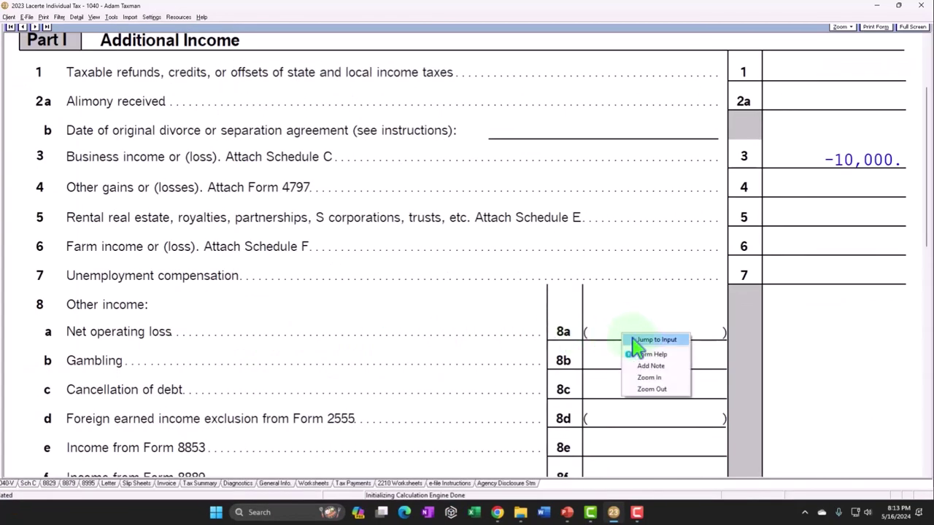
{"action": "left_click", "coordinate": [652, 340]}
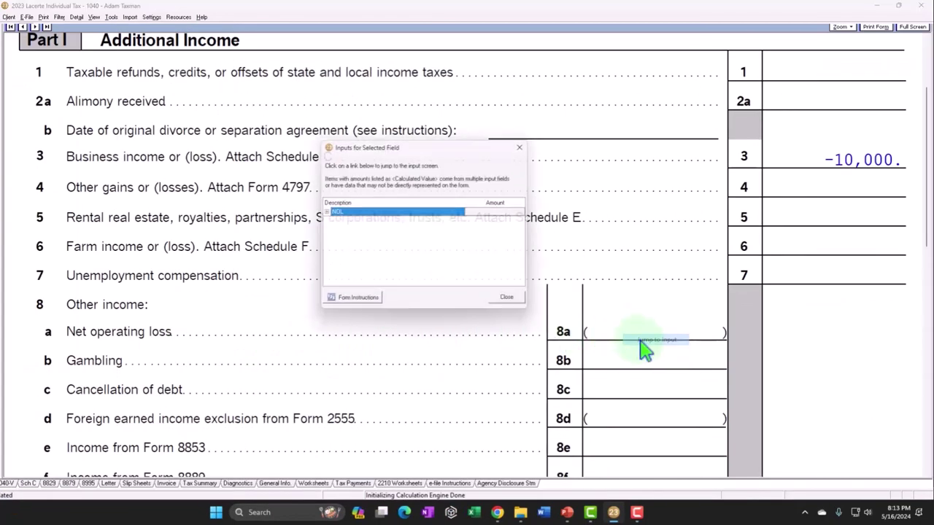
{"action": "left_click", "coordinate": [339, 222]}
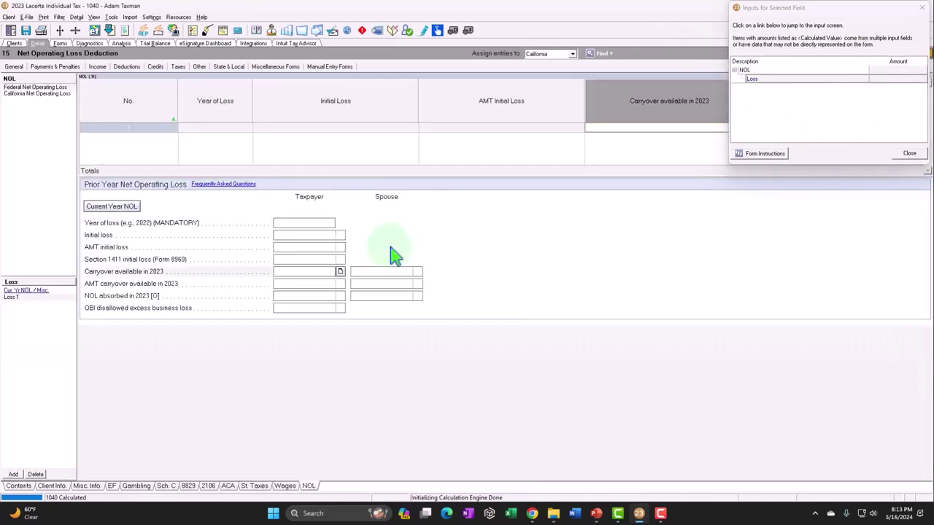
Close the field inputs window and set the federal net operating loss carryover available in 2023 to 5,000
{"action": "left_click", "coordinate": [920, 7]}
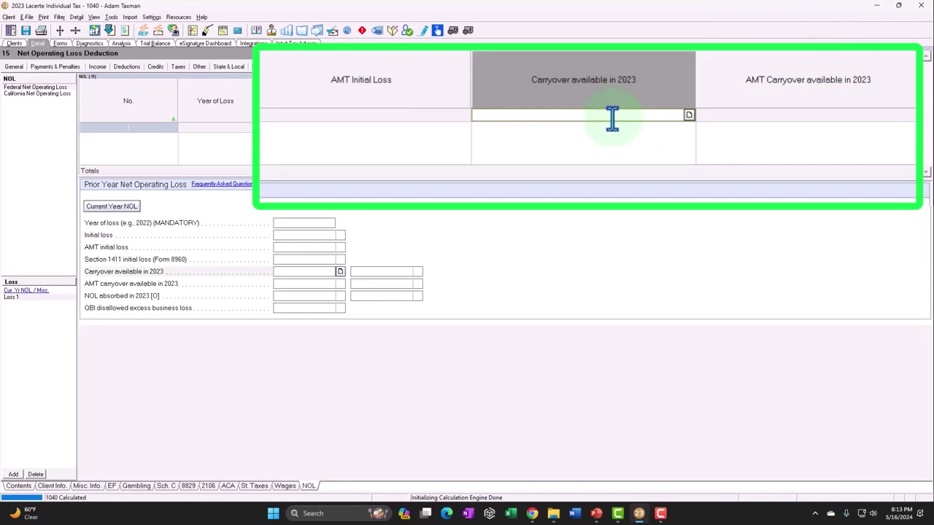
{"action": "type", "text": "5,0000"}
{"action": "key", "text": "Tab"}
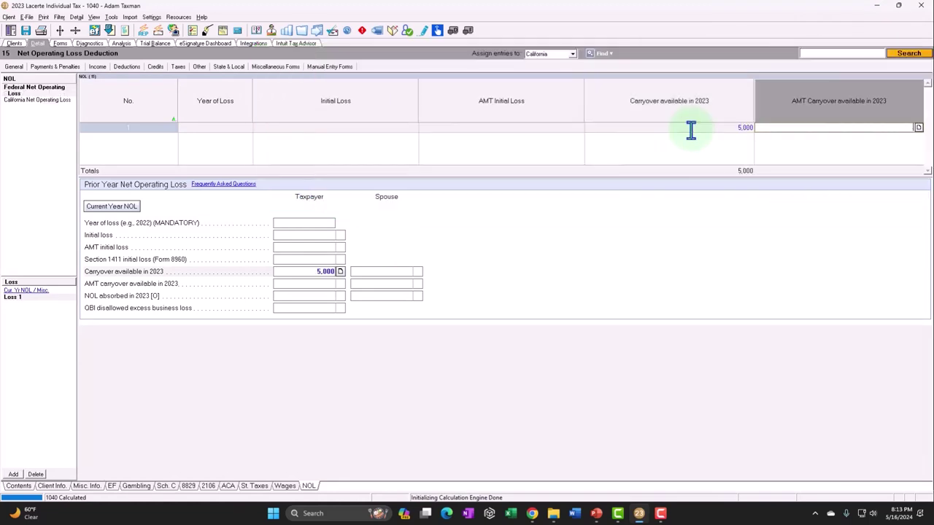
Set the year of loss to 2022 and the initial loss to 5,000 for the federal net operating loss entry
{"action": "left_click", "coordinate": [237, 128]}
{"action": "type", "text": "20"}
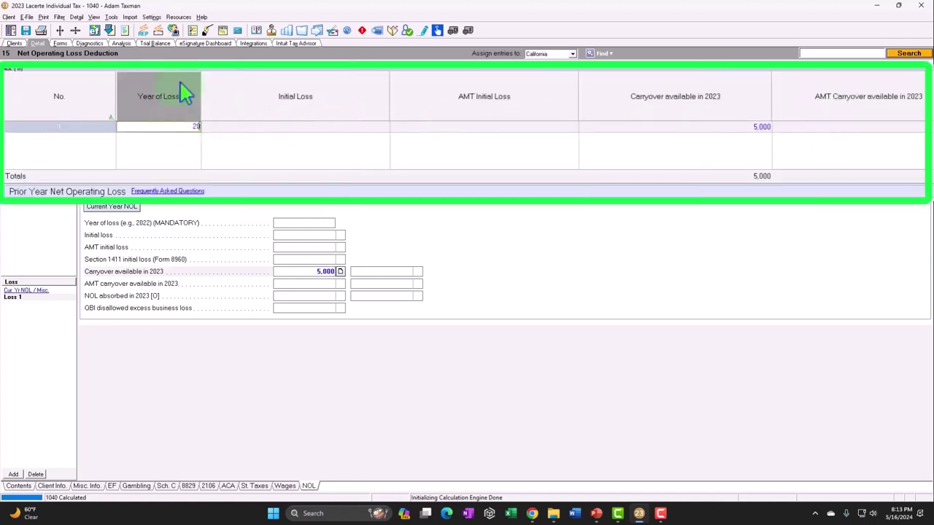
{"action": "type", "text": "22"}
{"action": "key", "text": "Tab"}
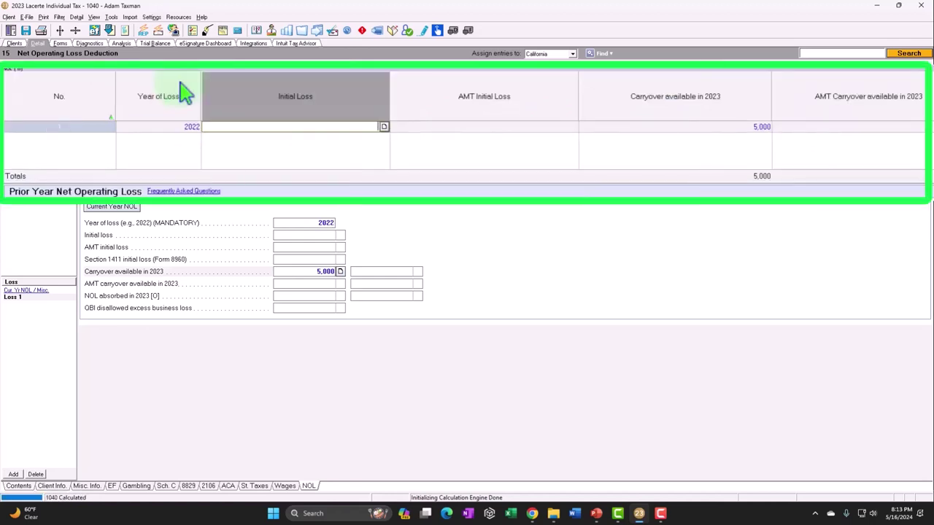
{"action": "type", "text": "5000"}
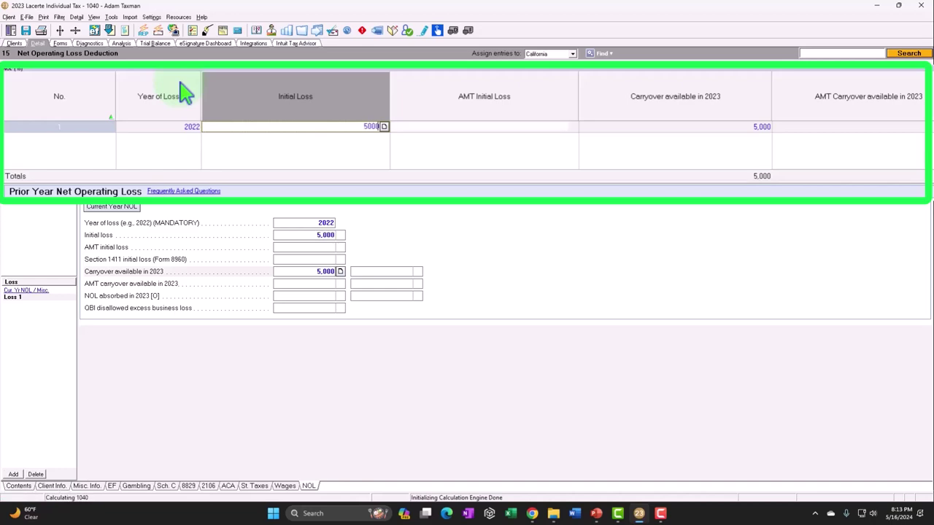
{"action": "key", "text": "Tab"}
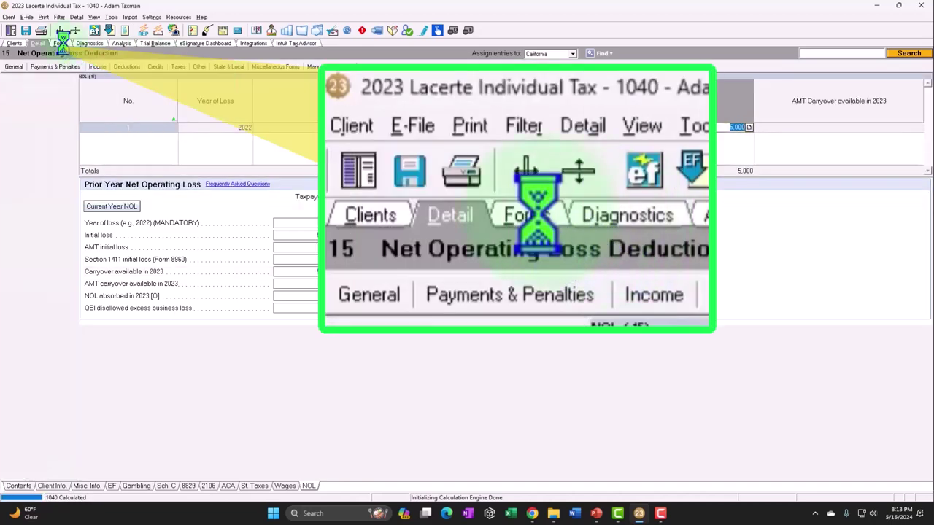
Review the net operating loss on Schedule 1, line 8a, and the wages, additional income and adjusted gross income on Form 1040, page 1
{"action": "left_click", "coordinate": [62, 43]}
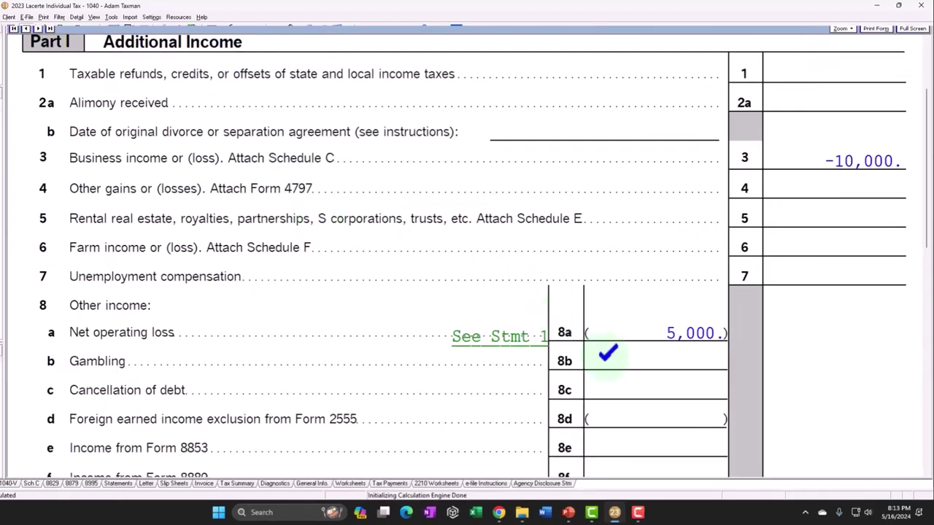
{"action": "scroll", "coordinate": [608, 353], "scroll_direction": "down", "scroll_amount": 2}
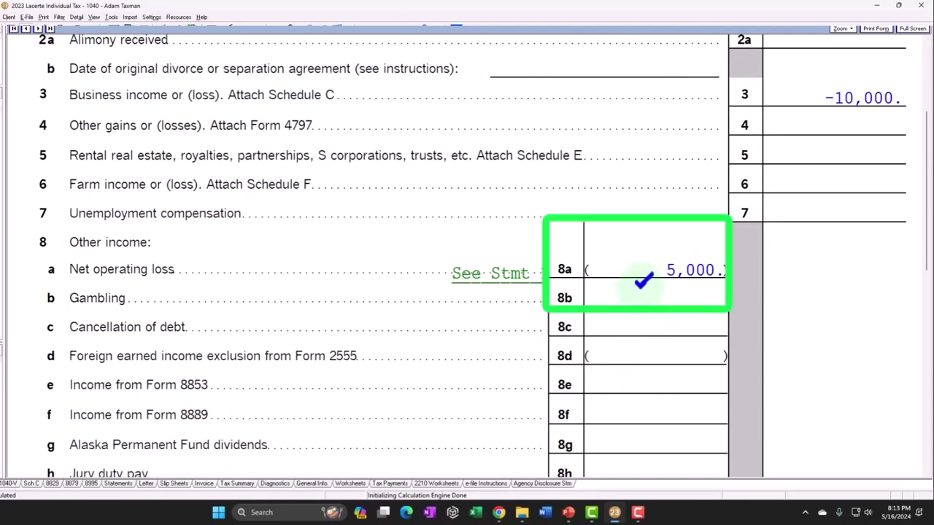
{"action": "mouse_move", "coordinate": [83, 183]}
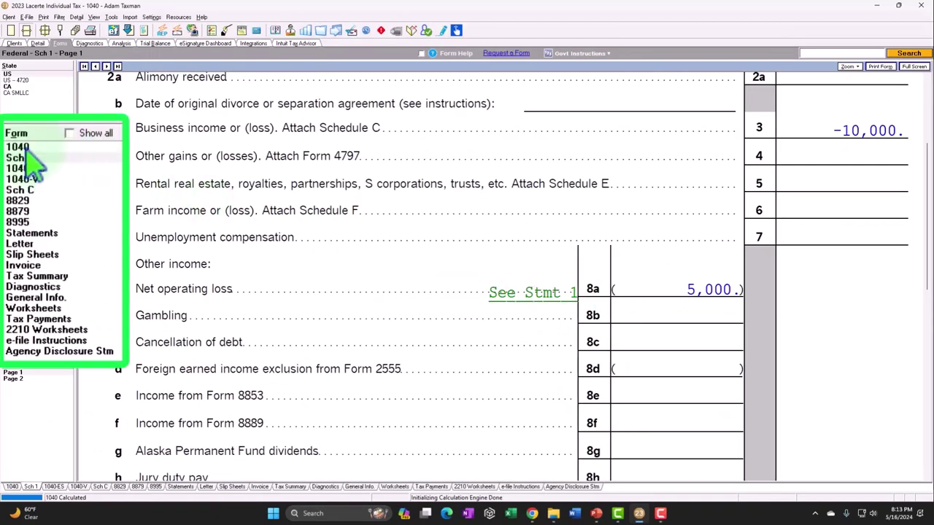
{"action": "left_click", "coordinate": [77, 146]}
{"action": "scroll", "coordinate": [584, 273], "scroll_direction": "down", "scroll_amount": 3}
{"action": "key", "text": "F11"}
{"action": "scroll", "coordinate": [569, 263], "scroll_direction": "down", "scroll_amount": 10}
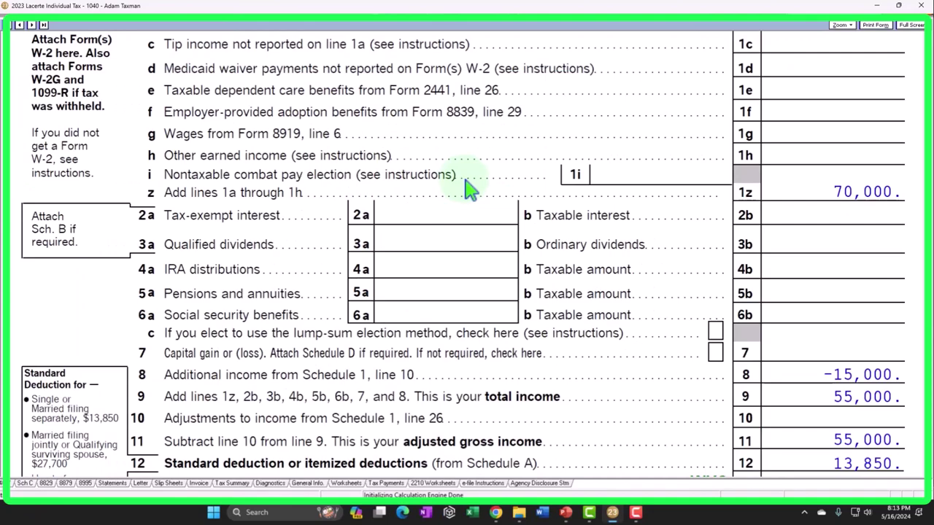
{"action": "scroll", "coordinate": [471, 189], "scroll_direction": "up", "scroll_amount": 10}
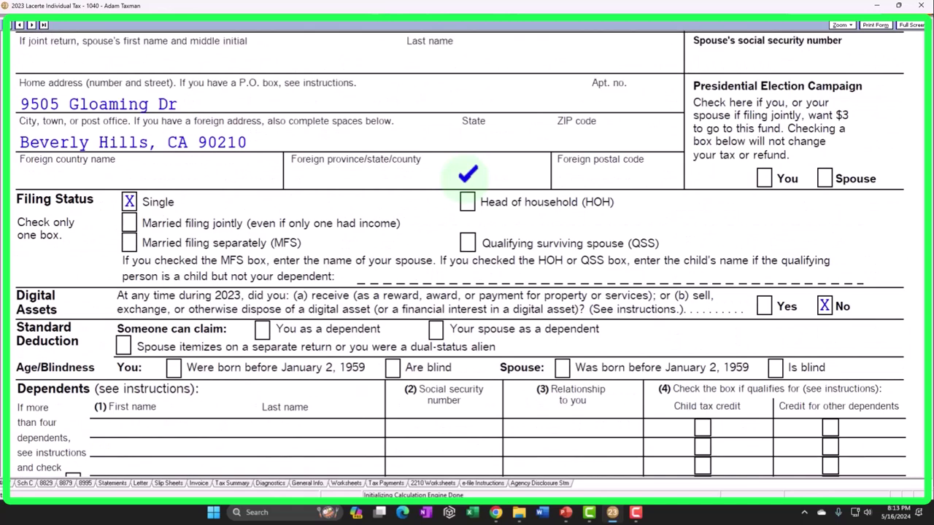
{"action": "scroll", "coordinate": [467, 173], "scroll_direction": "up", "scroll_amount": 3}
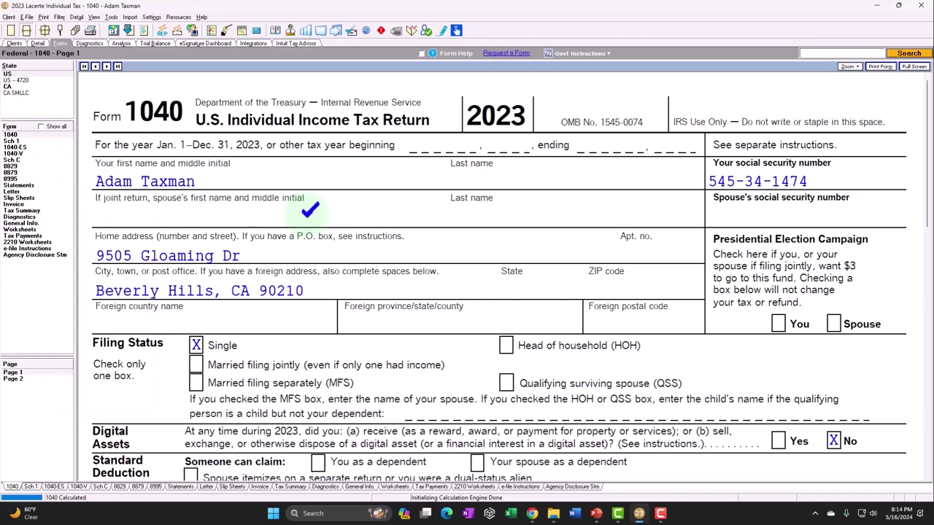
{"action": "scroll", "coordinate": [512, 308], "scroll_direction": "down", "scroll_amount": 10}
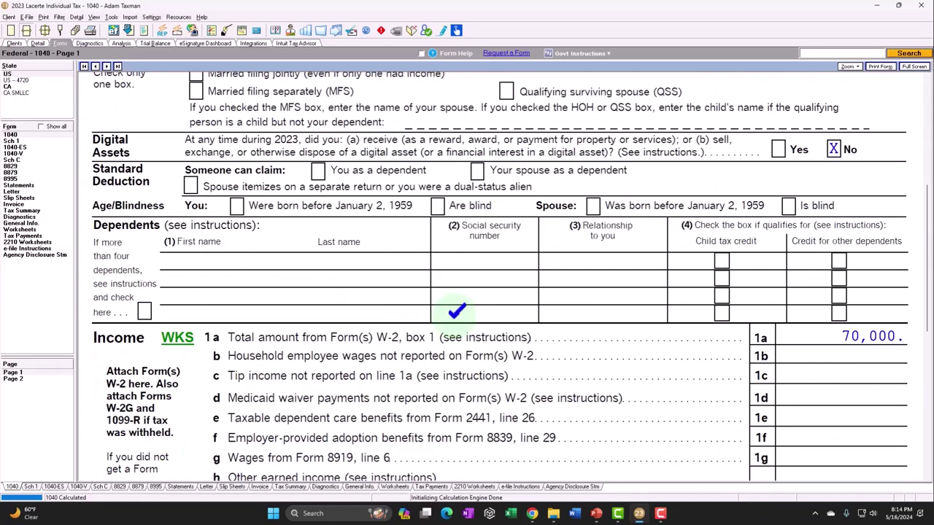